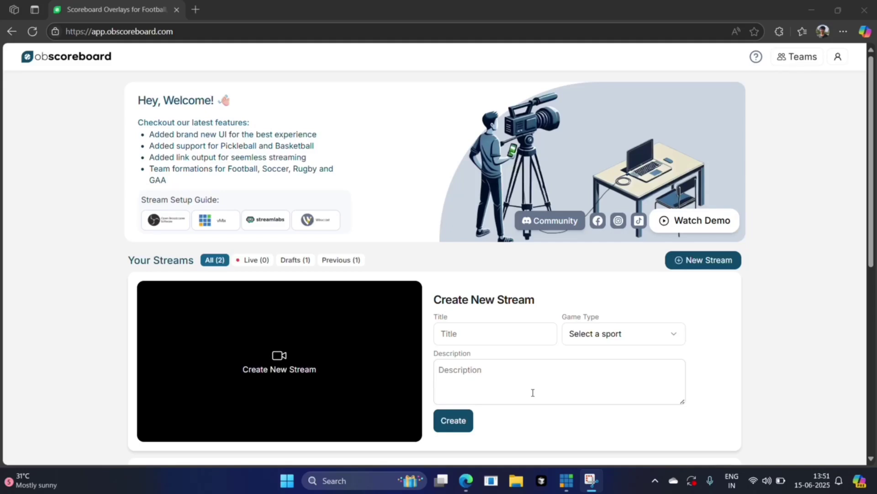
- Set the new stream's game type to Soccer and its title to 'Man United vs Chelsea'
left_click(482, 338)
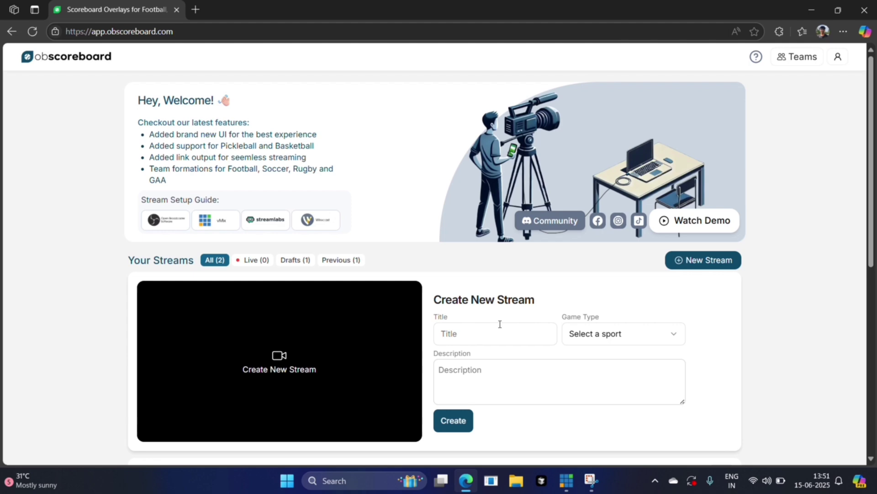
left_click(593, 340)
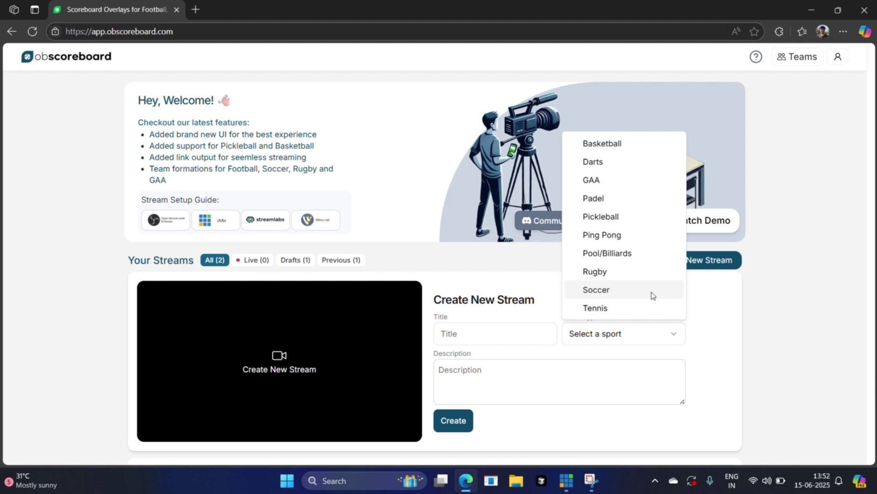
left_click(602, 290)
left_click(482, 335)
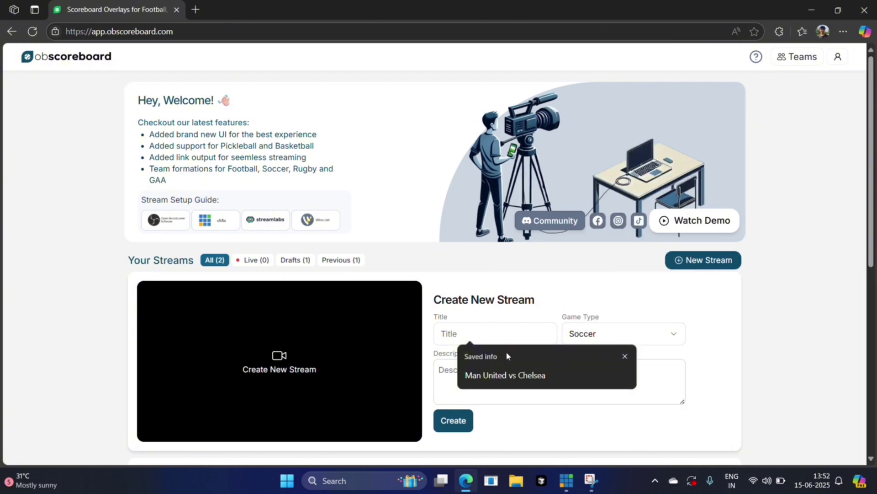
left_click(518, 378)
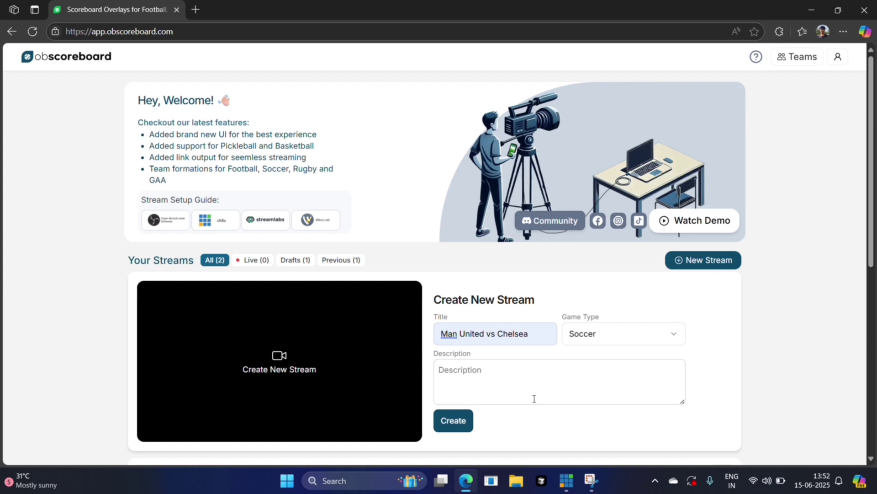
- Create the stream and add the Retro Box scoreboard overlay to it
left_click(452, 422)
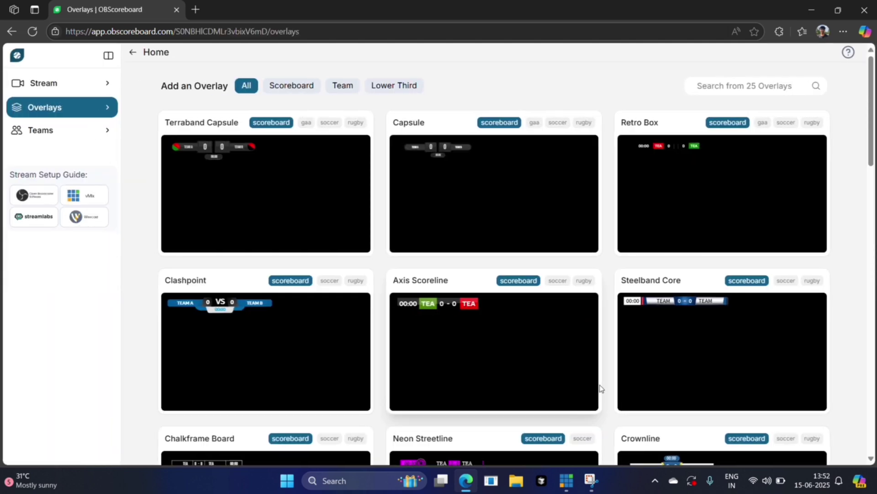
mouse_move(730, 188)
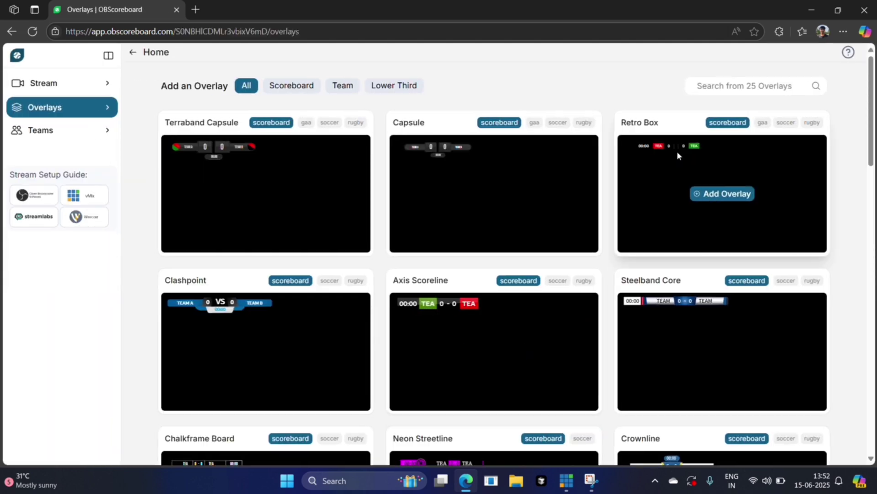
left_click(730, 194)
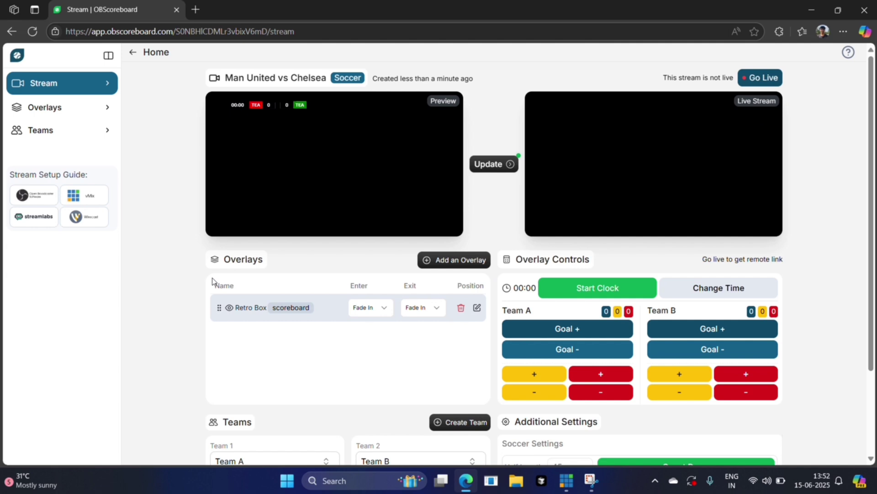
- Give Retro Box a slide entrance and a Slide Left exit, then toggle its preview visibility off and on
left_click(370, 307)
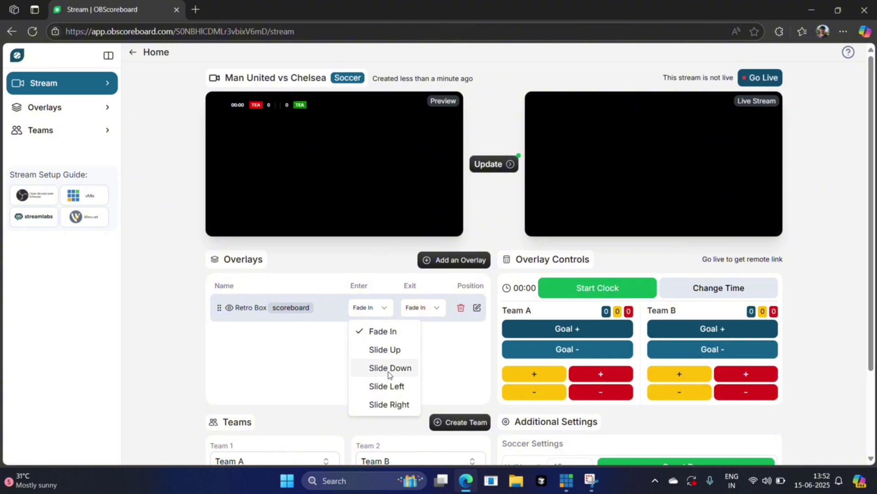
left_click(394, 404)
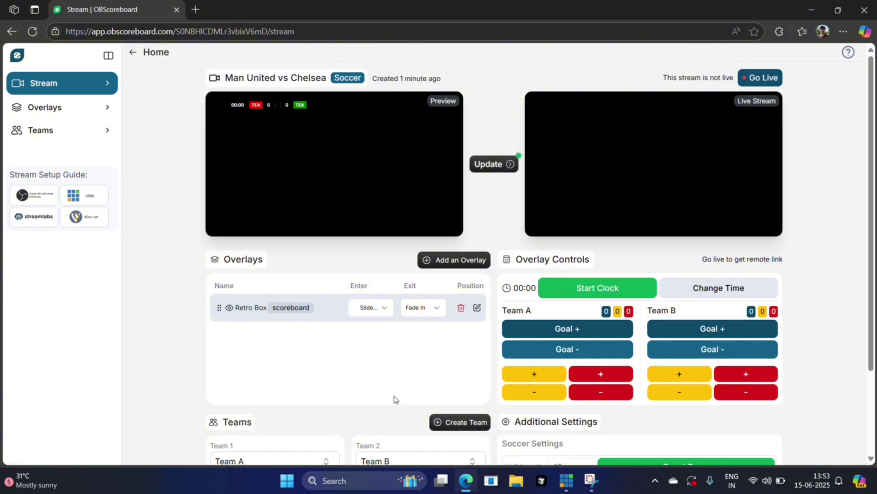
left_click(434, 307)
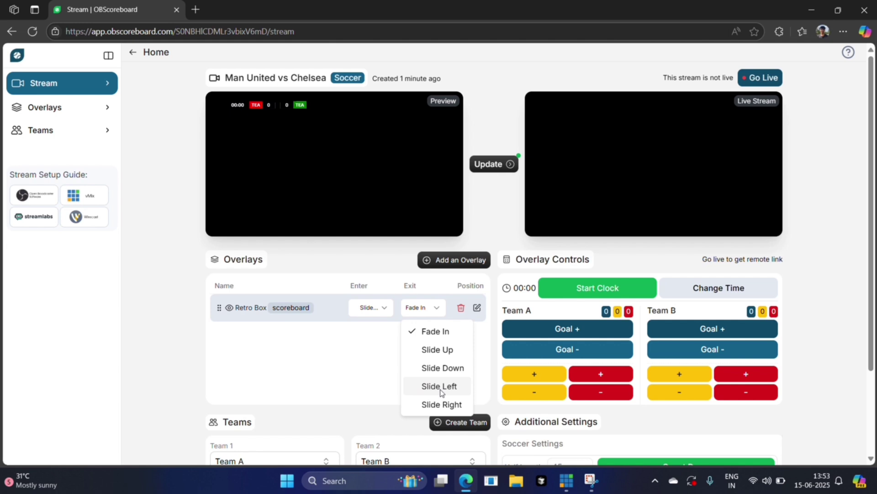
left_click(439, 386)
left_click(229, 308)
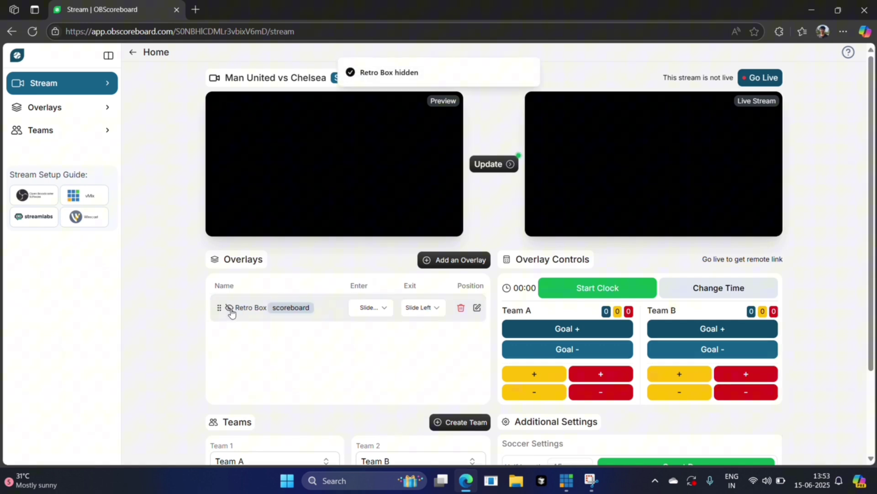
left_click(229, 307)
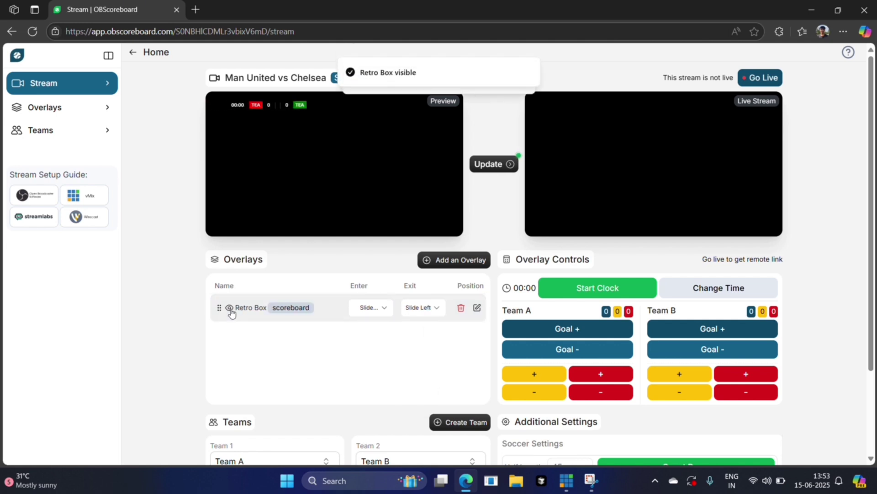
- Set Team 1 to Man United and name Team 2 'Chel'
scroll(303, 349, "down", 2)
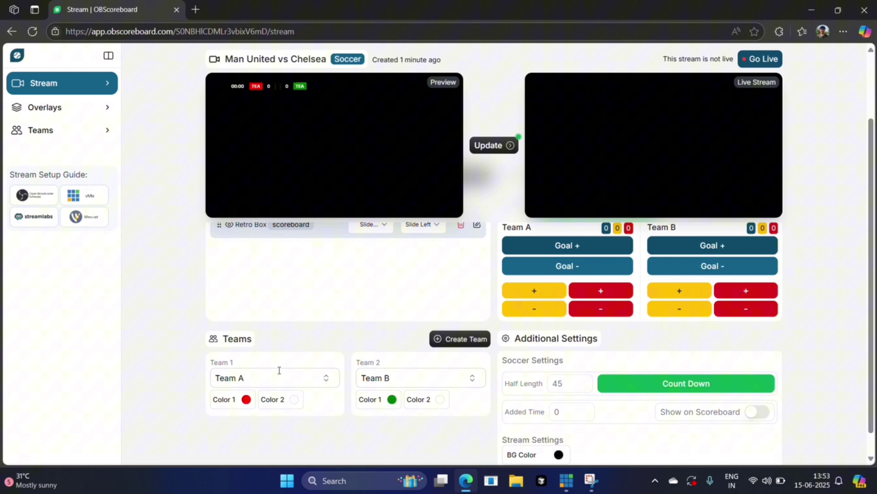
left_click_drag(278, 377, 204, 374)
type("M")
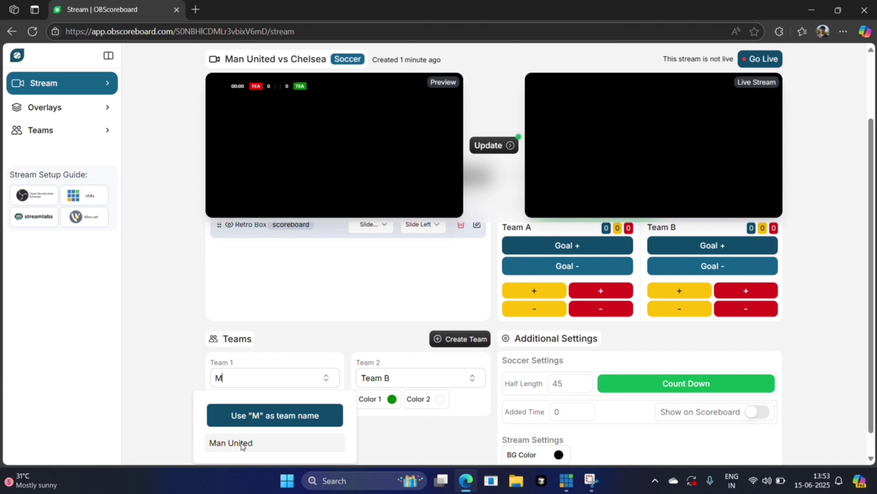
left_click(242, 444)
key("Tab")
type("Chel")
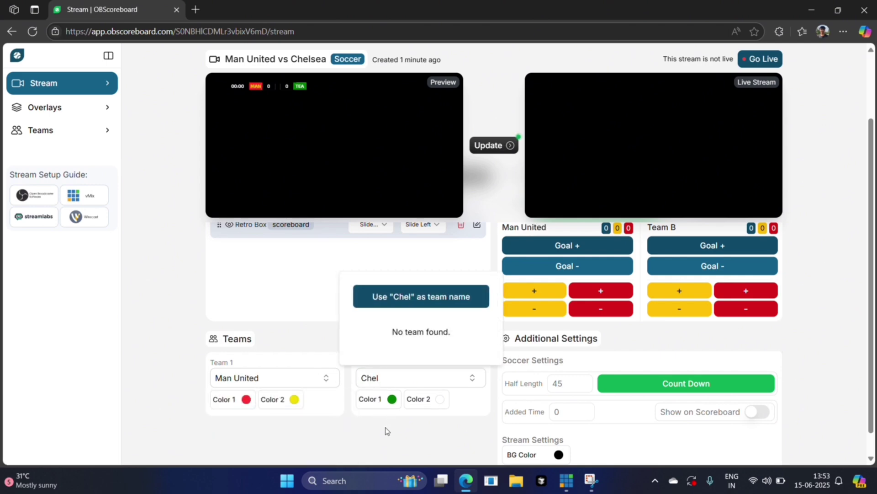
key("Return")
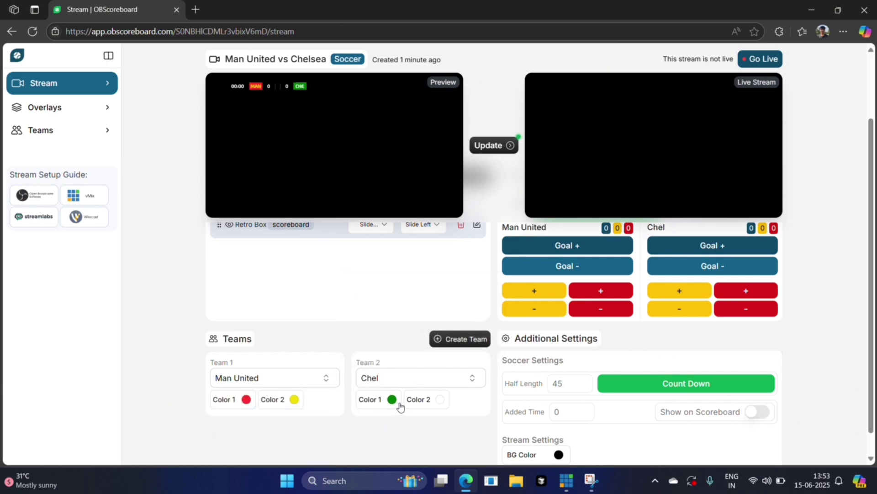
- Change Team 2's Color 1 to bright blue
left_click(390, 399)
left_click(433, 335)
left_click(483, 257)
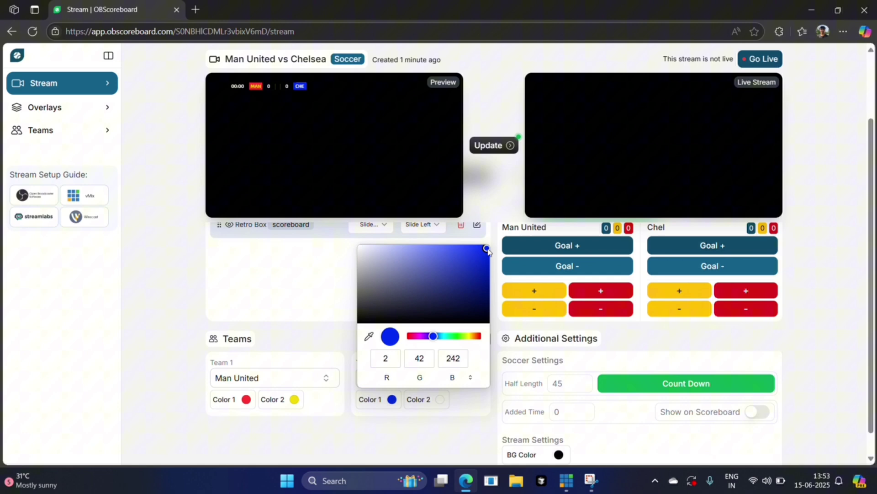
left_click(382, 446)
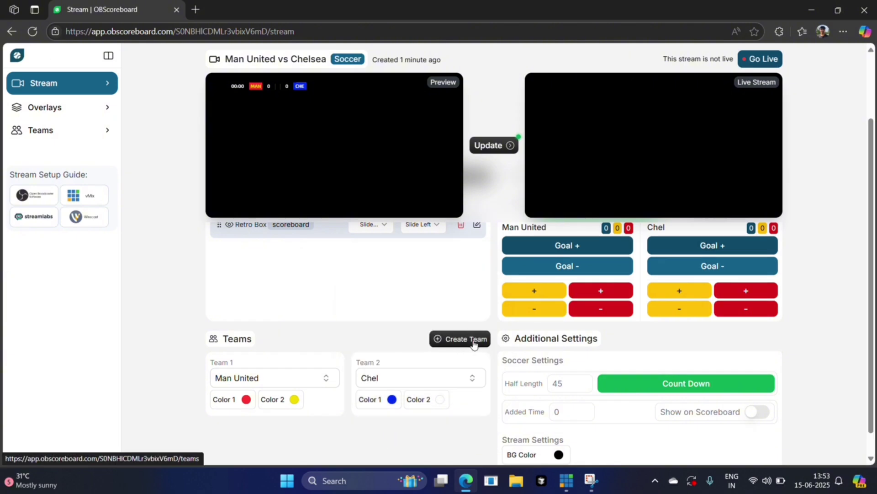
- Start a new team named Chelsea with Soccer as its sport
left_click(474, 344)
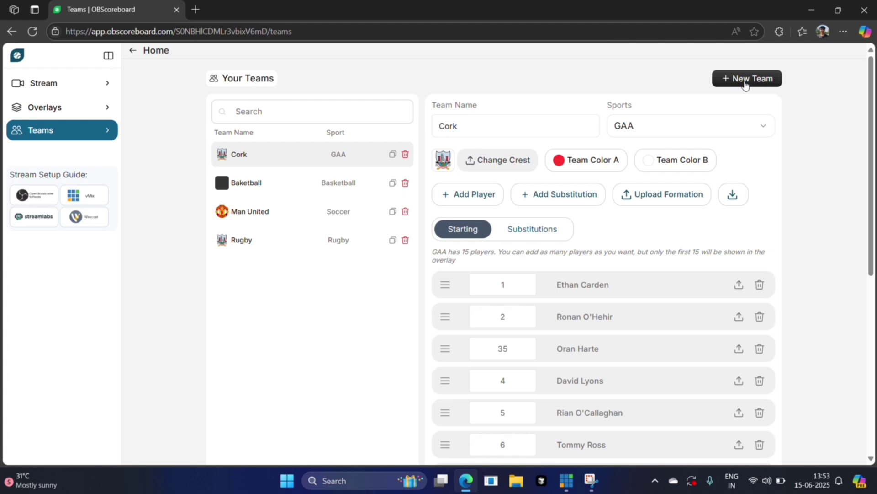
left_click(745, 82)
left_click(378, 201)
left_click(391, 243)
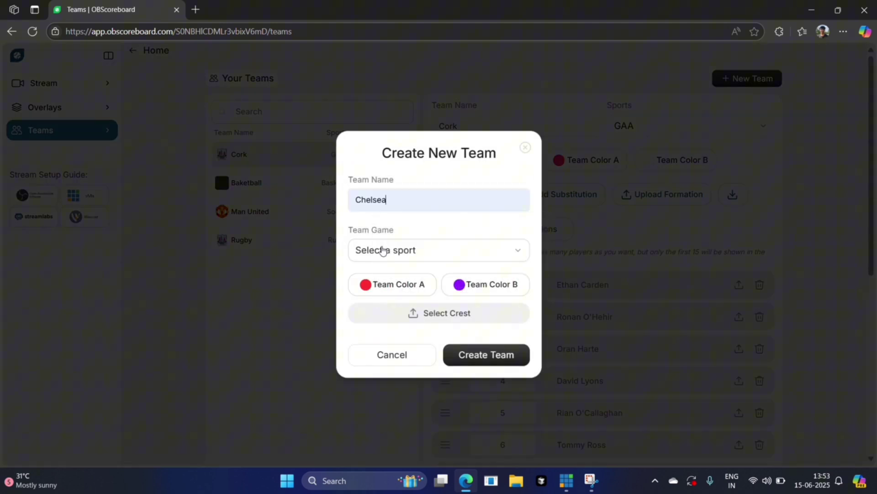
left_click(384, 250)
left_click(396, 279)
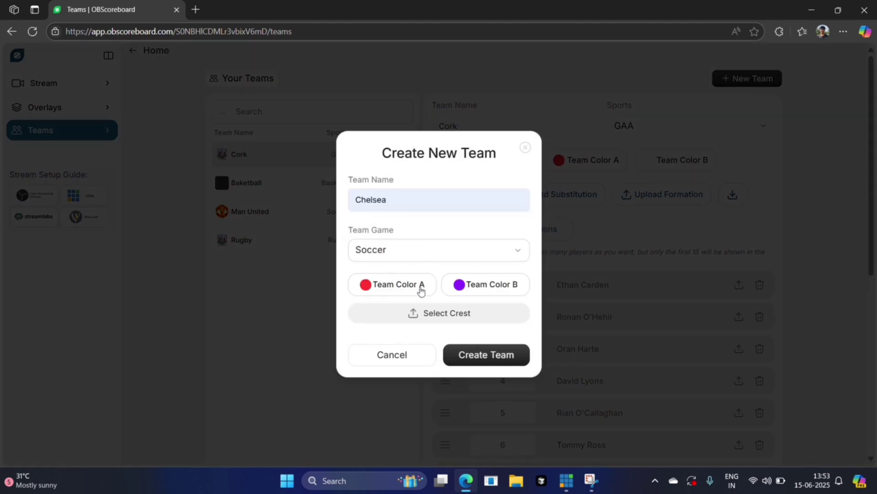
- Set team colour A to blue and colour B to white, then create the Chelsea team
left_click(421, 290)
left_click(424, 390)
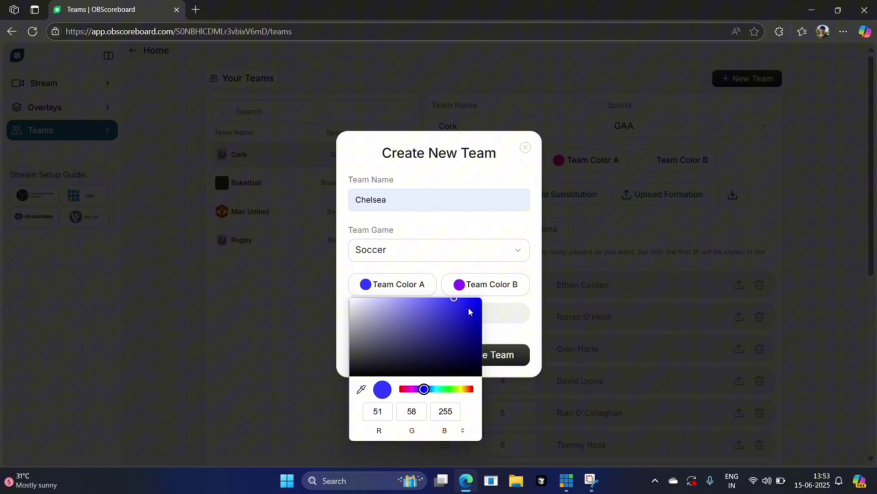
left_click(495, 285)
left_click_drag(481, 303, 435, 299)
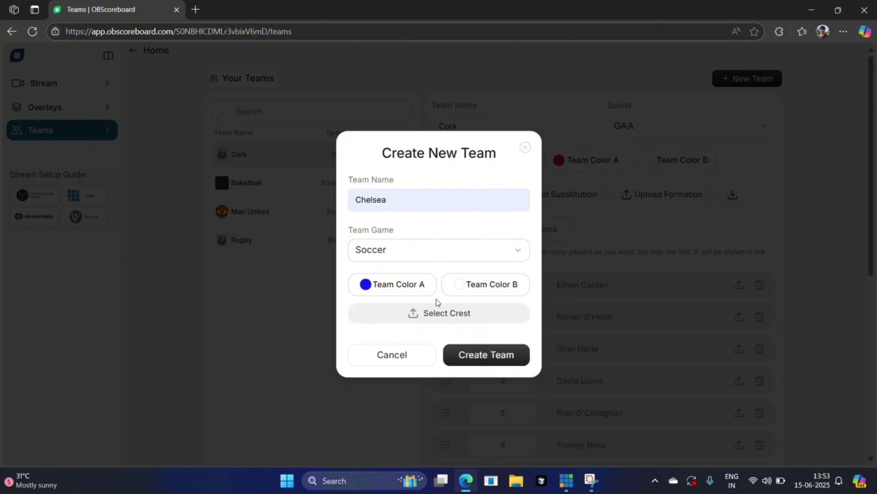
left_click(492, 362)
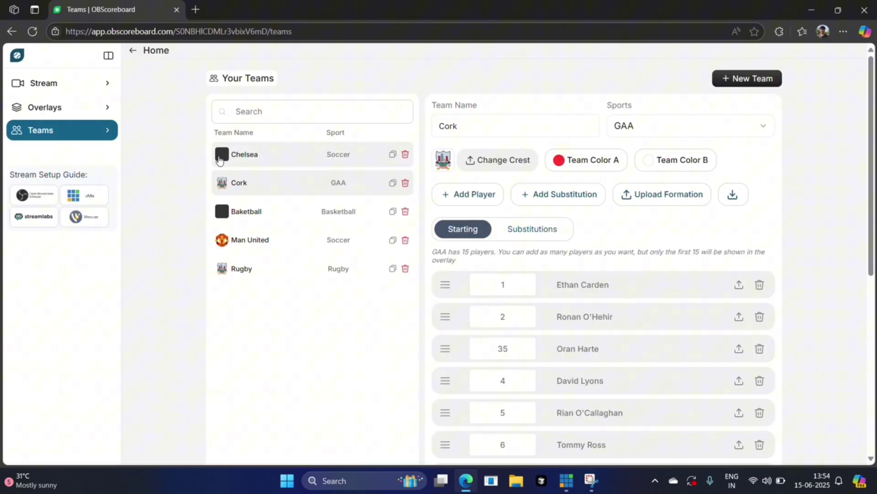
- Open Chelsea's player list and replace Player 1's name with a new player name
left_click(298, 163)
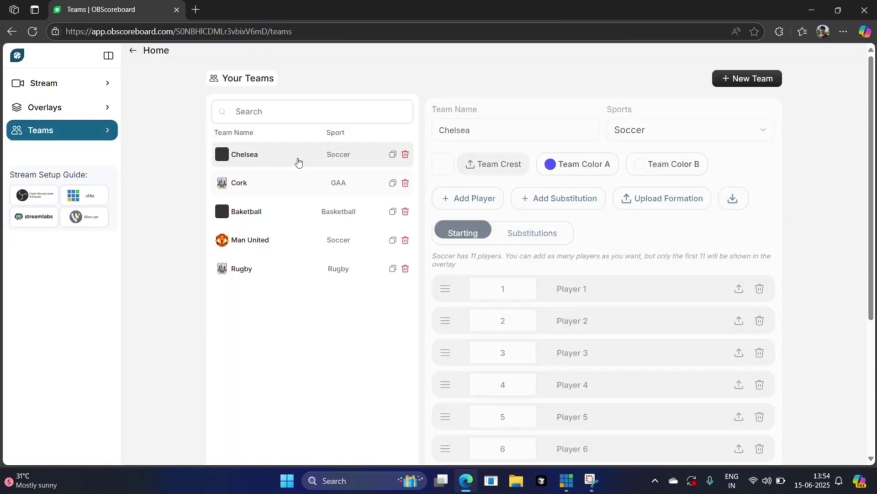
scroll(588, 380, "down", 5)
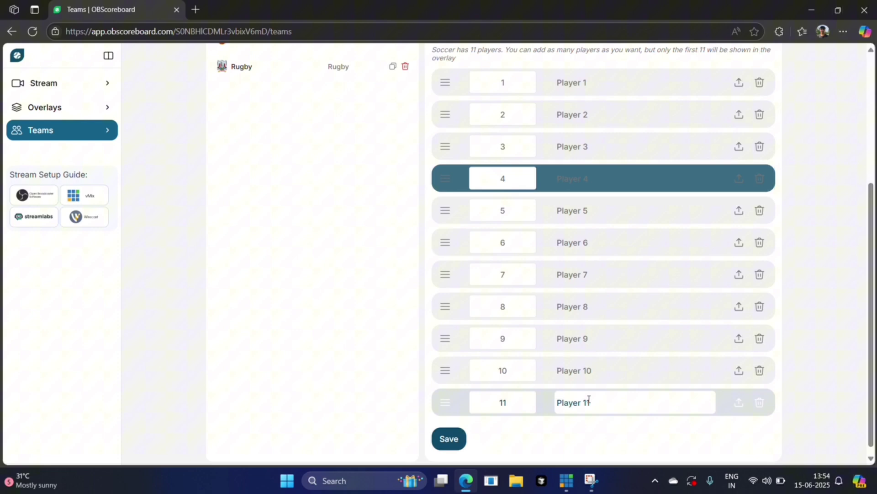
scroll(609, 328, "up", 5)
scroll(580, 382, "down", 5)
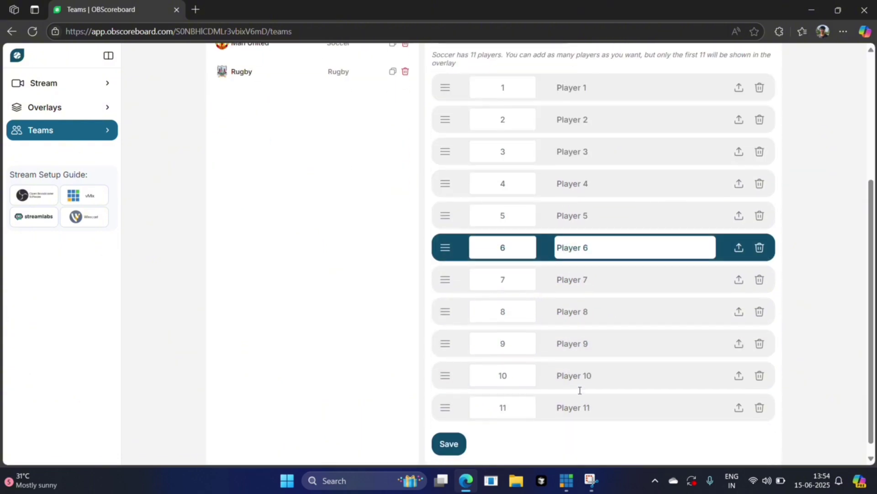
scroll(599, 206, "up", 2)
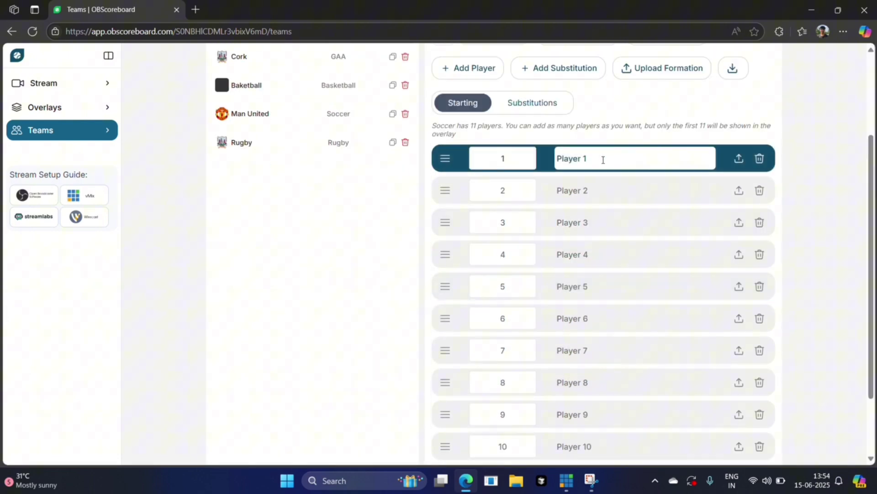
left_click_drag(601, 161, 493, 159)
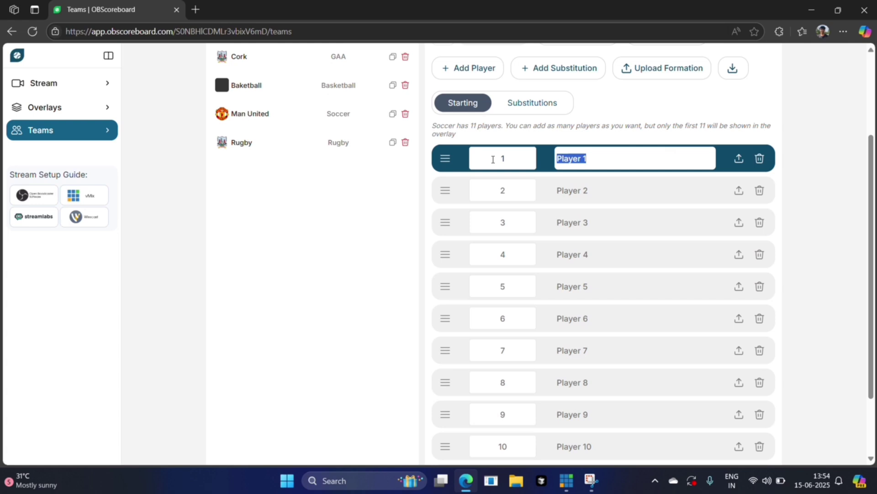
type("John Smith")
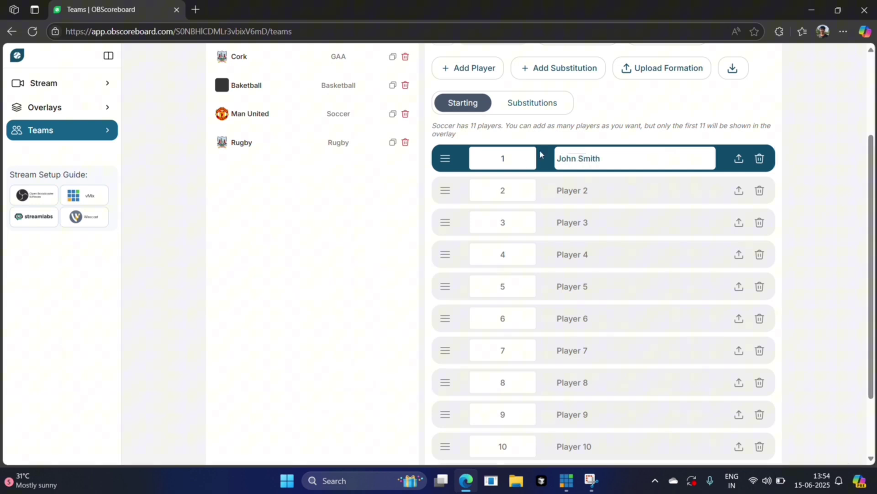
left_click_drag(521, 161, 460, 159)
- Save the updated Chelsea lineup and return to the Man United vs Chelsea stream page
scroll(475, 292, "down", 2)
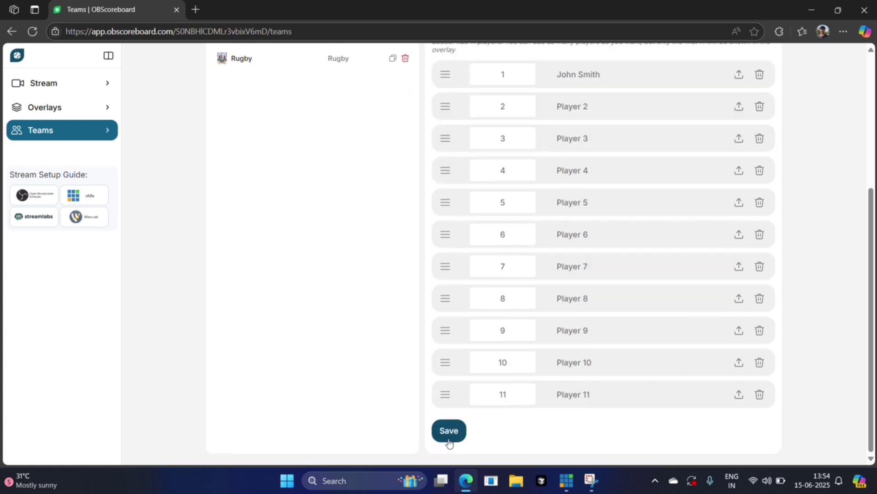
left_click(449, 432)
scroll(582, 258, "up", 3)
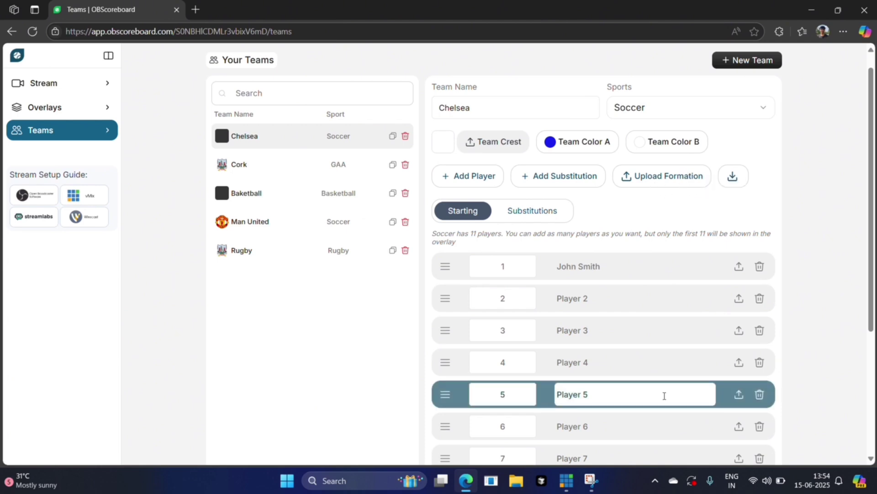
scroll(571, 392, "down", 4)
scroll(548, 229, "up", 3)
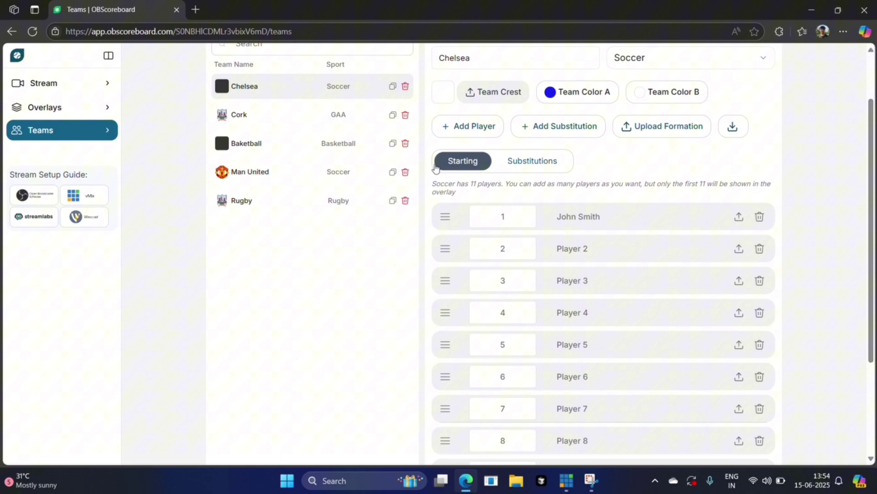
scroll(539, 206, "down", 3)
scroll(541, 308, "up", 5)
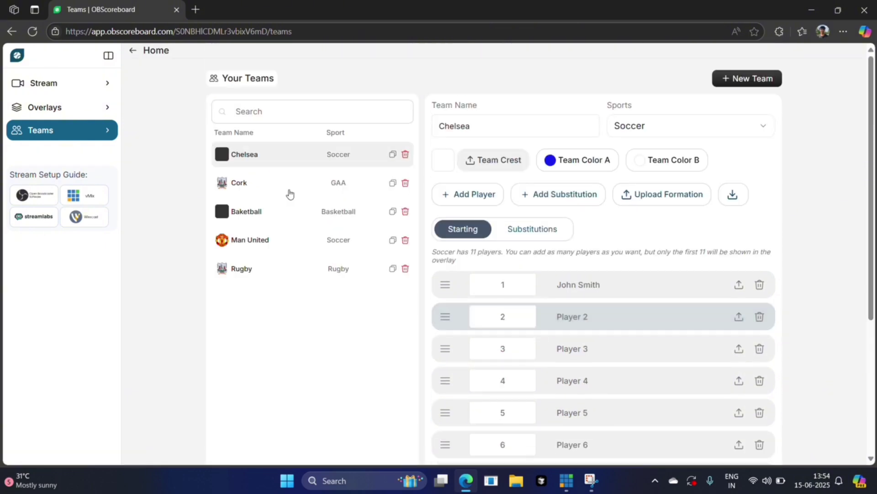
left_click(57, 83)
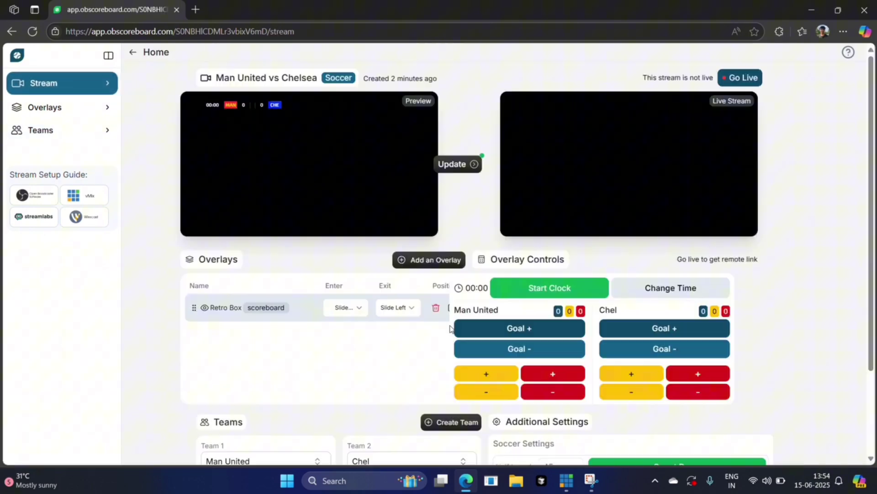
- Replace Team 2 with the saved Chelsea team from the suggestions
scroll(405, 382, "down", 3)
left_click(404, 355)
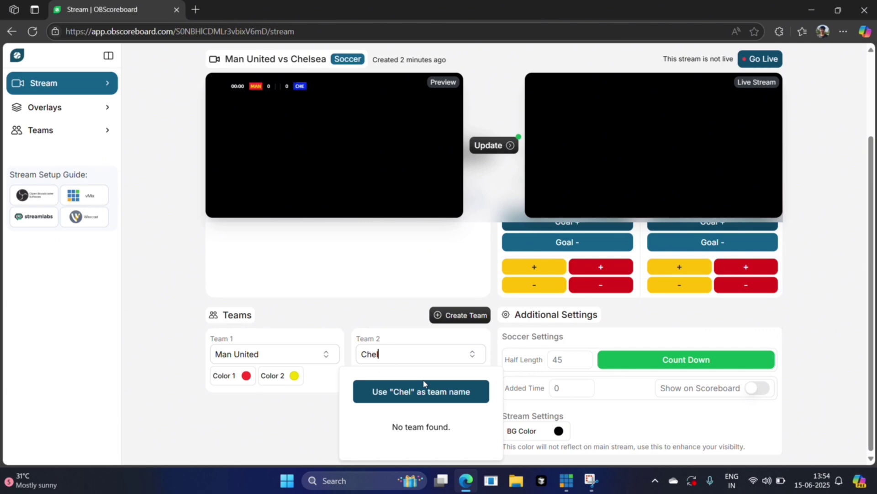
key("BackSpace")
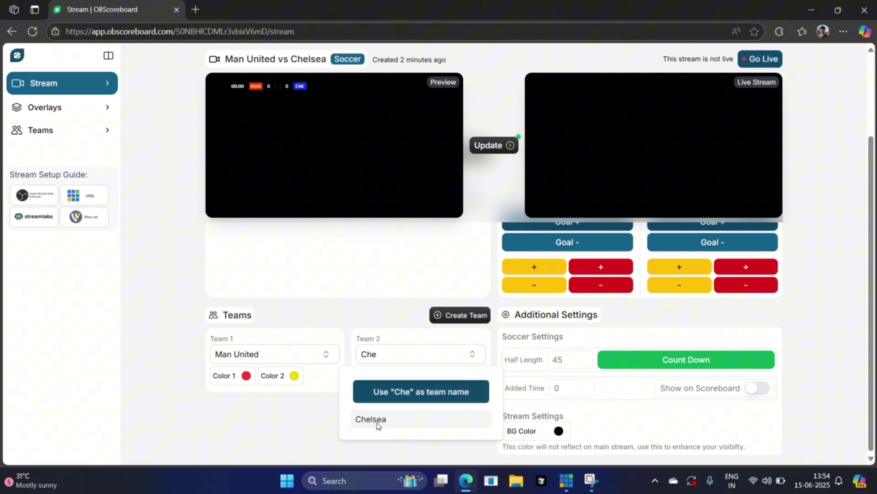
left_click(379, 423)
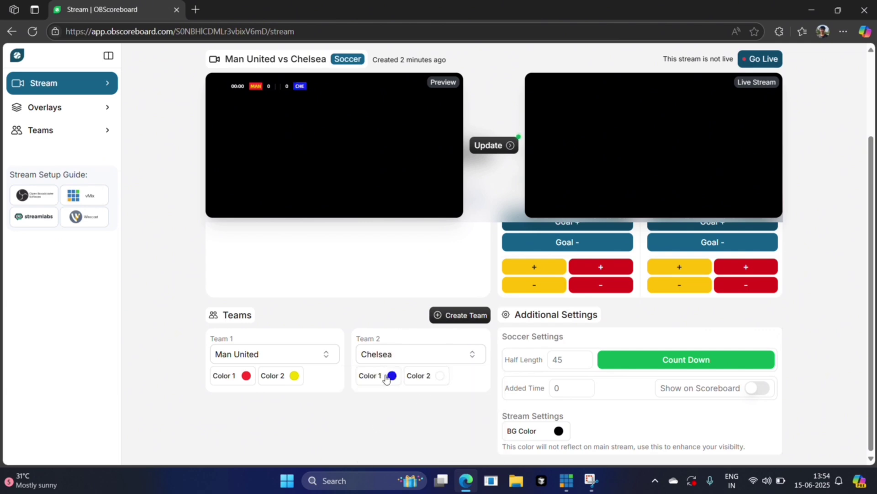
- Update the live scoreboard, go live, and copy the stream link
scroll(451, 399, "up", 3)
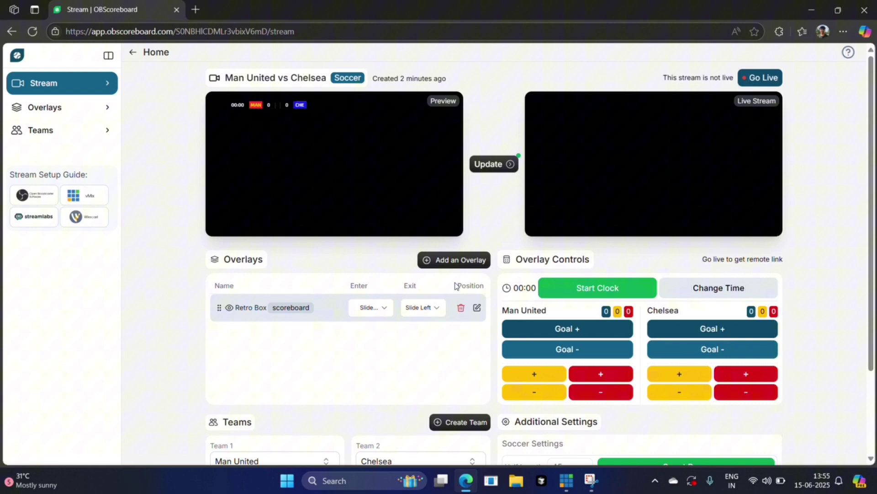
left_click(492, 165)
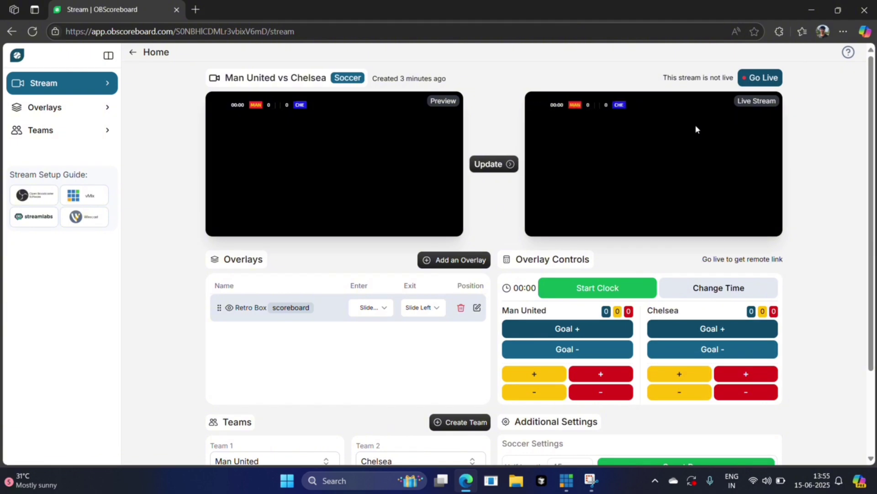
left_click(761, 77)
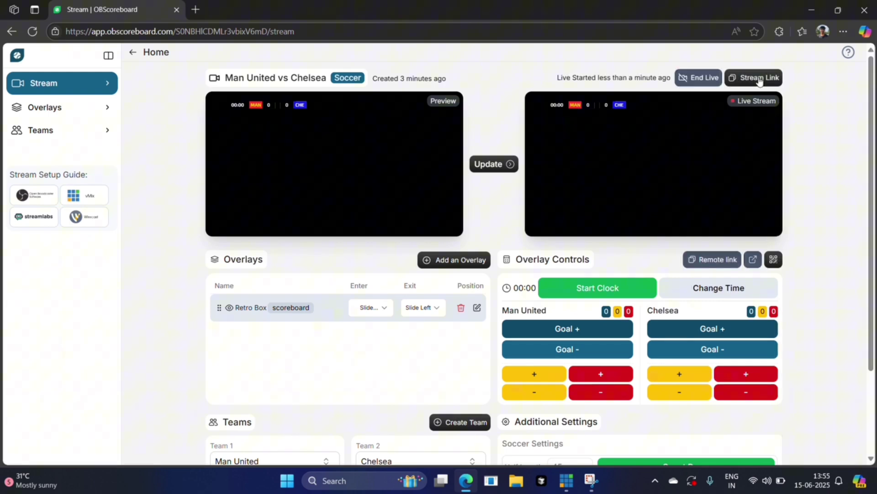
left_click(757, 80)
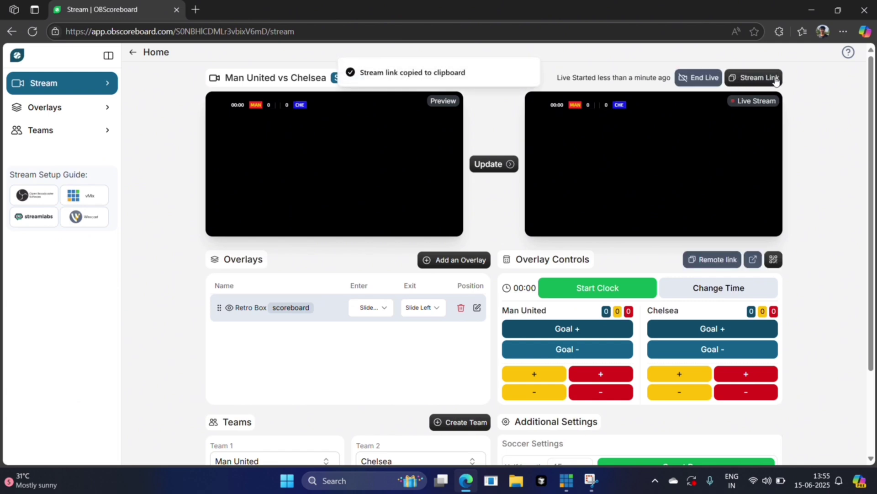
left_click(567, 480)
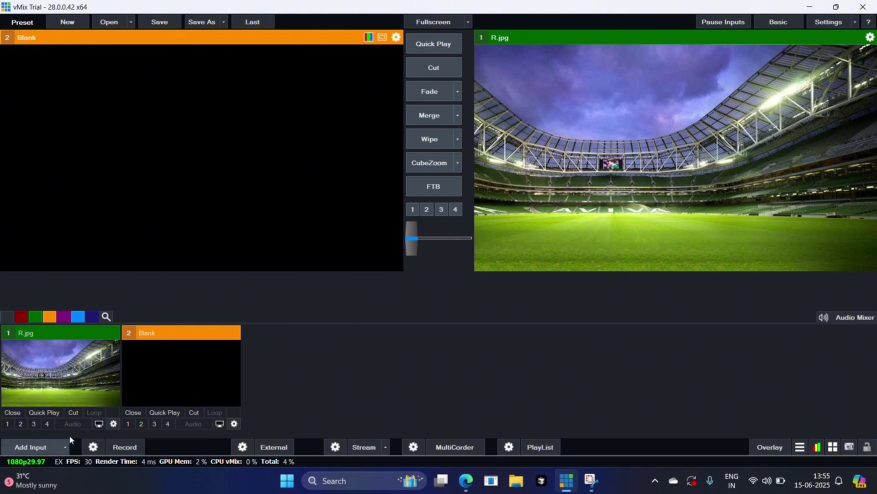
- Add a Web Browser input with the pasted stream URL and put it on overlay 1
left_click(70, 439)
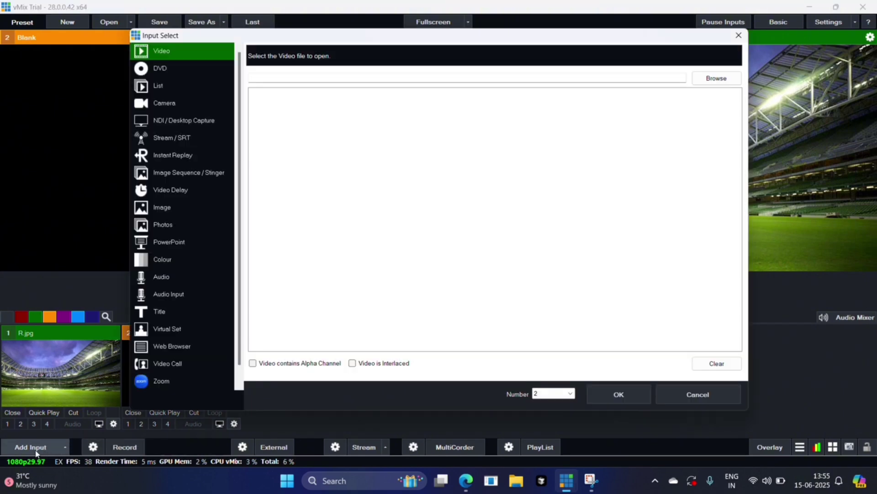
left_click(187, 347)
key("ctrl+v")
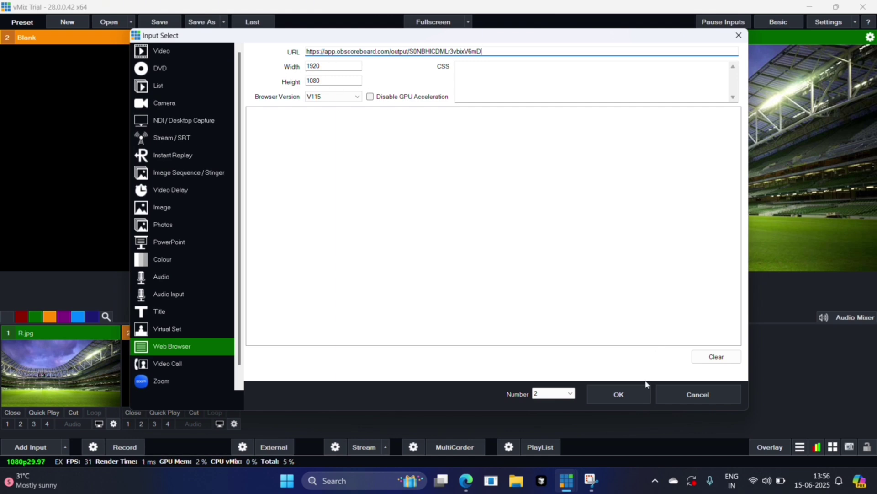
left_click(633, 398)
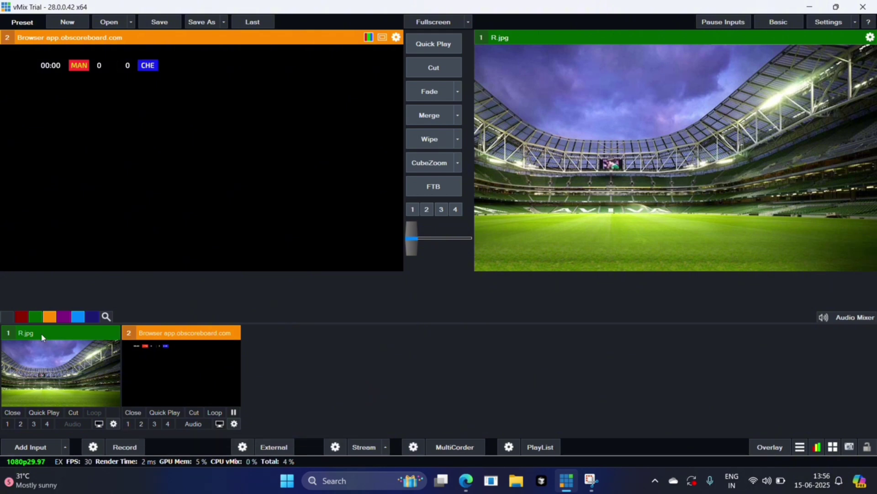
left_click(128, 424)
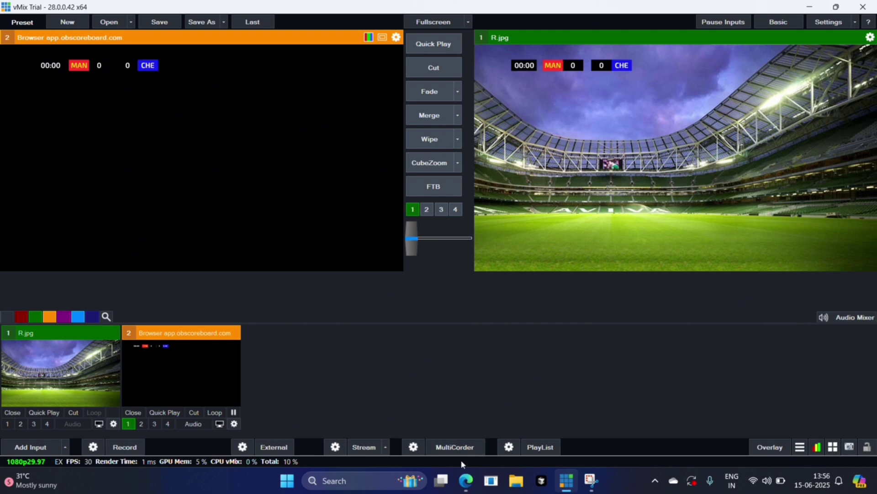
- Start the match clock, add a Chelsea goal, and give Man United a red and yellow card
mouse_move(470, 488)
left_click(465, 422)
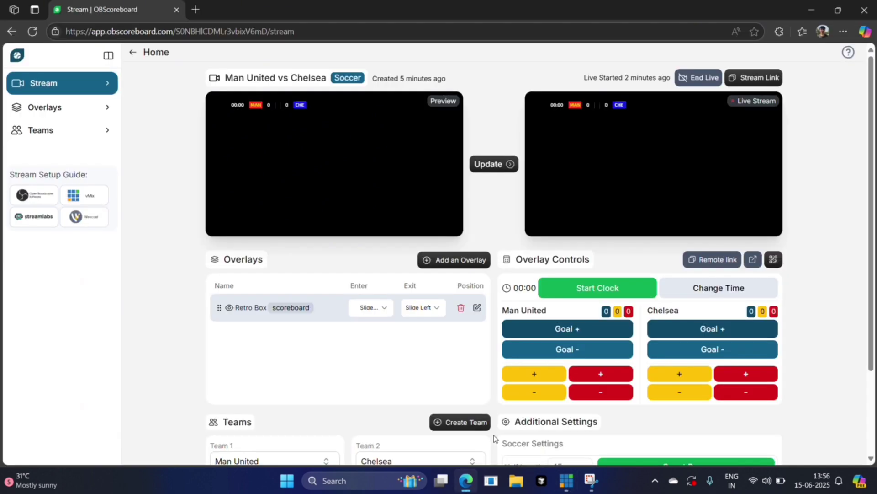
left_click(616, 291)
left_click(740, 332)
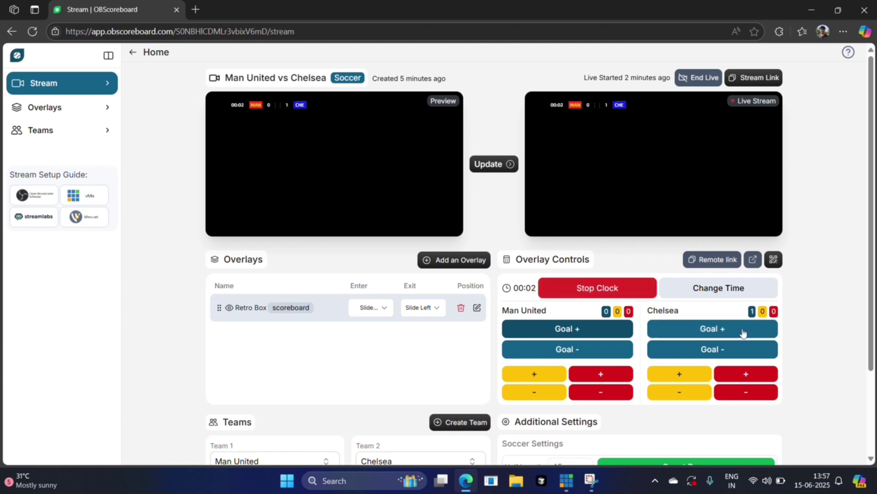
left_click(600, 373)
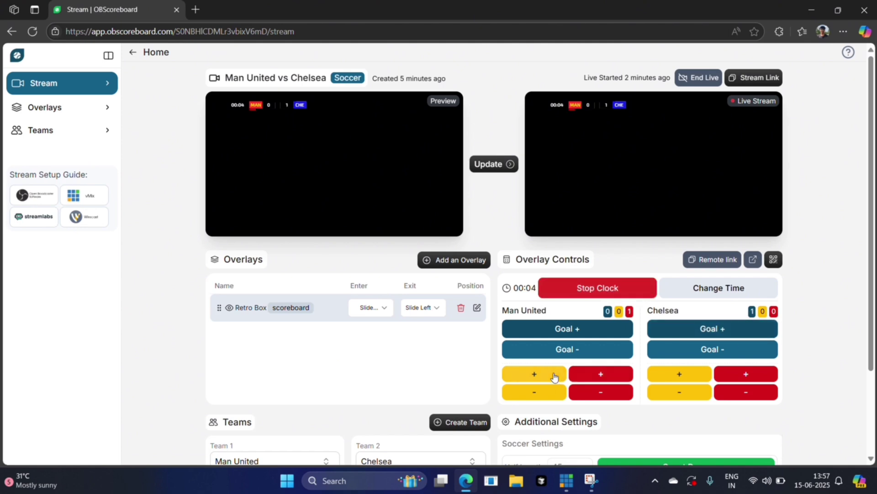
left_click(554, 377)
left_click(568, 483)
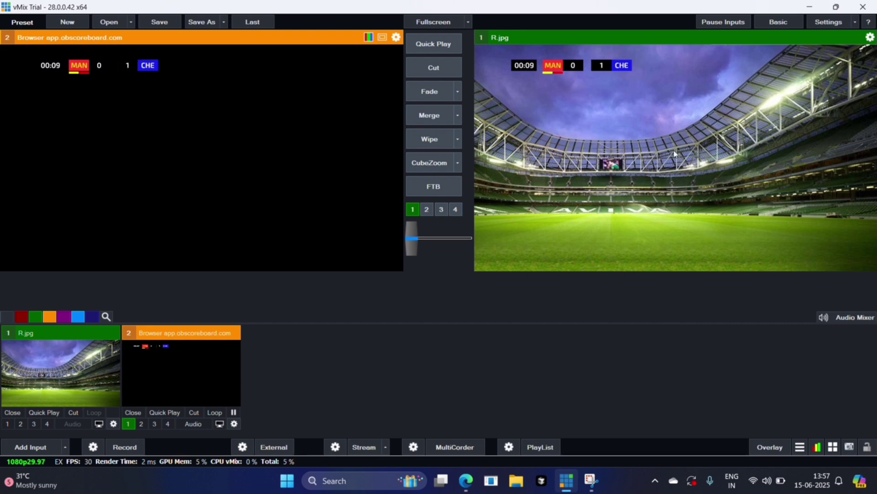
left_click(465, 481)
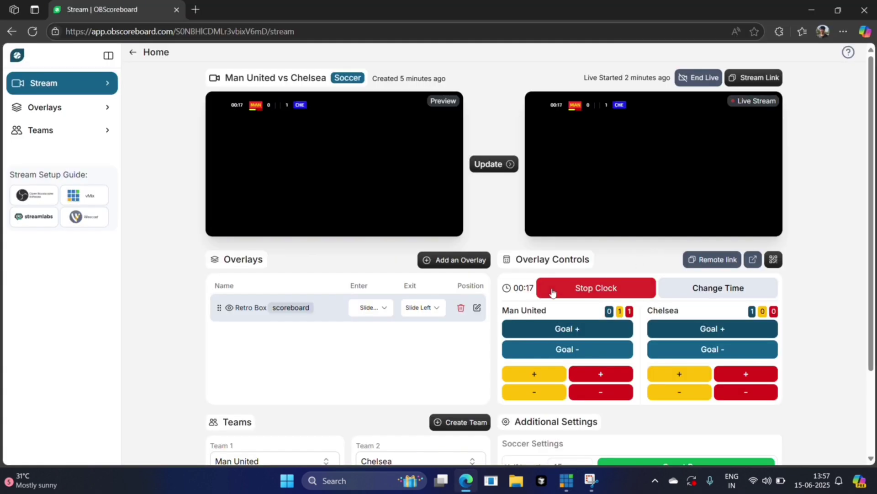
- Set added time to 2 and show it on the scoreboard, checking it in vMix
scroll(620, 364, "down", 2)
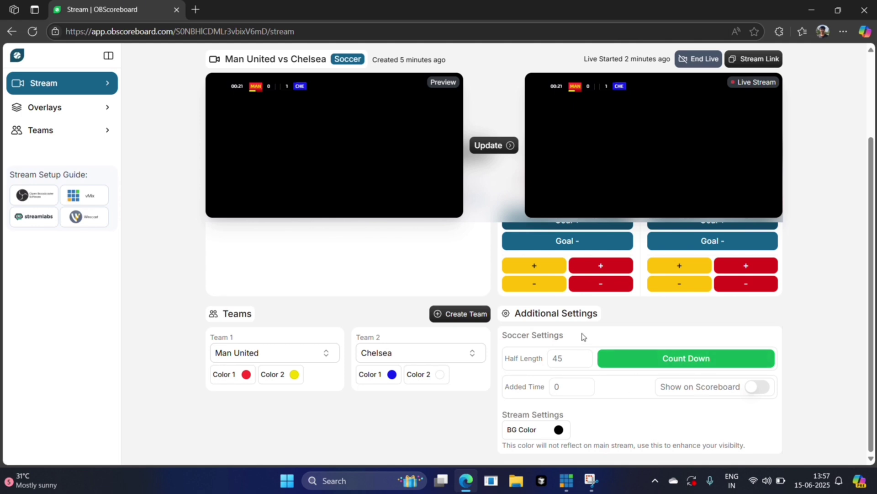
left_click(537, 386)
left_click(751, 390)
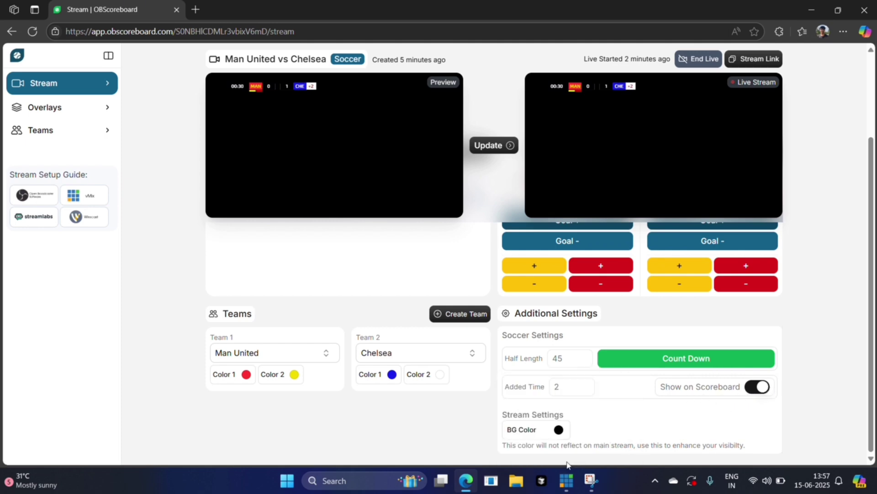
left_click(572, 484)
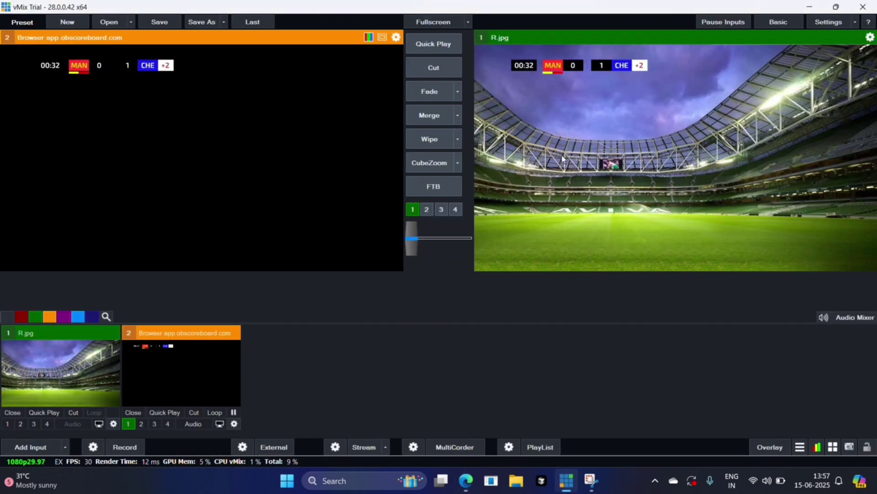
left_click(466, 480)
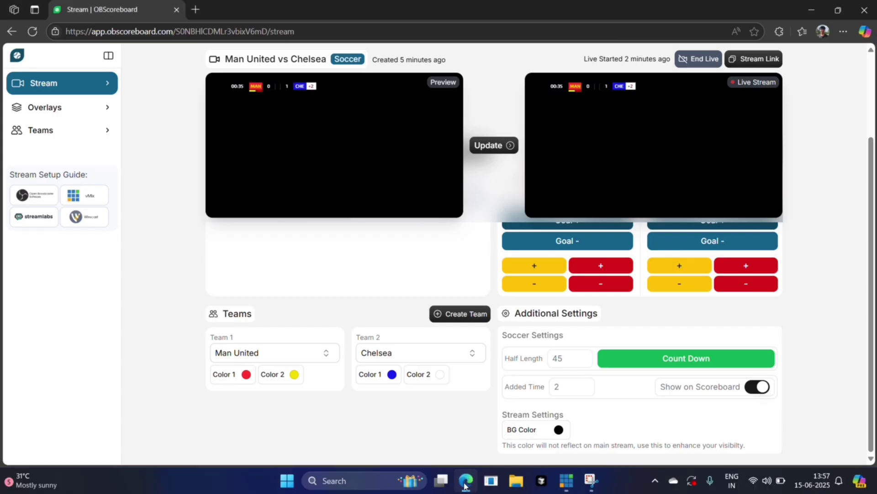
- Find Starting Lineup in the overlay gallery and add it, previewing Man United's lineup
left_click(463, 261)
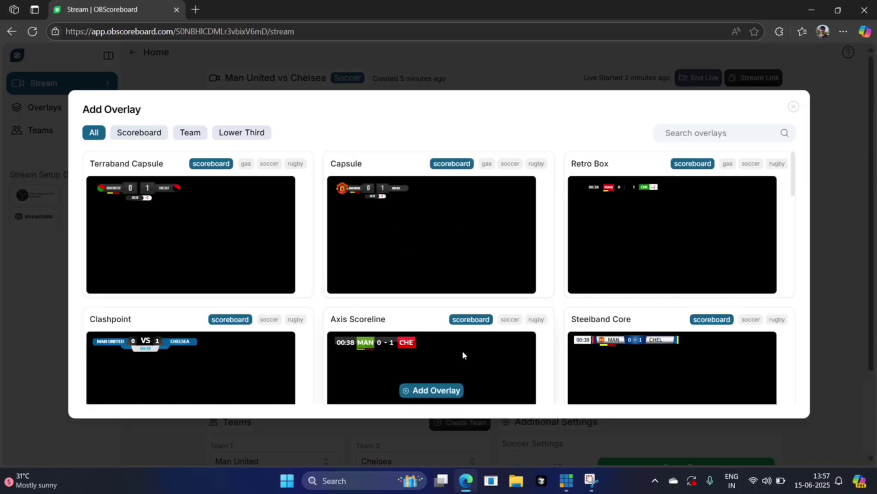
scroll(462, 350, "down", 10)
scroll(462, 354, "down", 2)
scroll(463, 354, "up", 2)
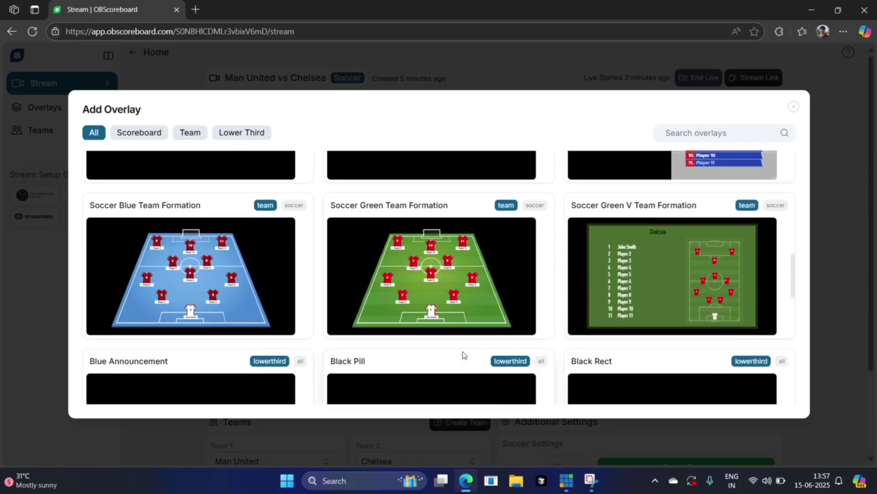
mouse_move(434, 258)
scroll(664, 309, "down", 6)
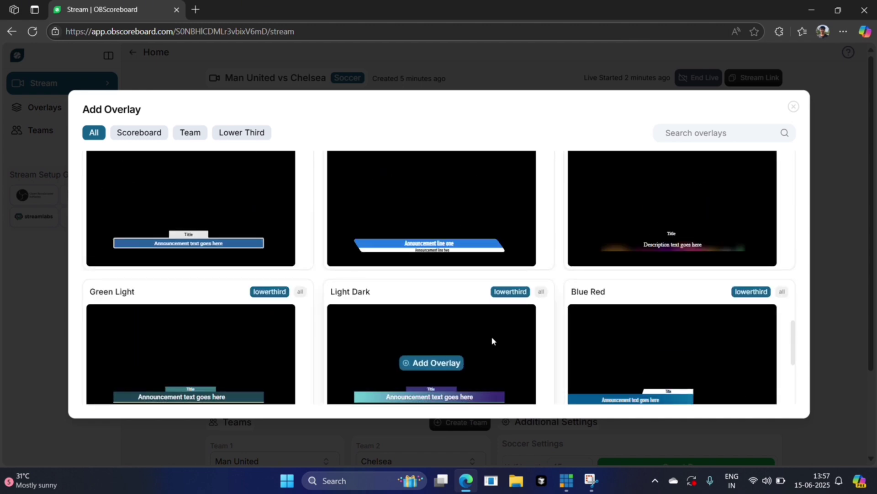
scroll(491, 340, "up", 4)
scroll(491, 340, "up", 1)
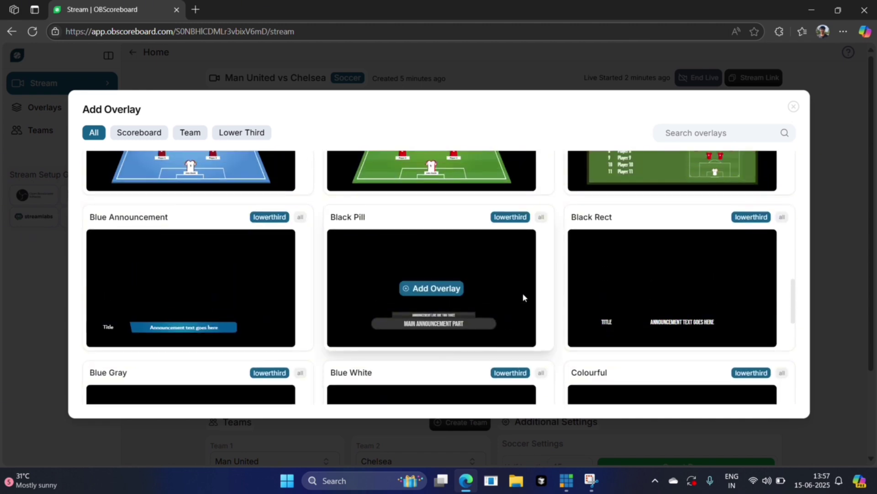
scroll(522, 293, "up", 3)
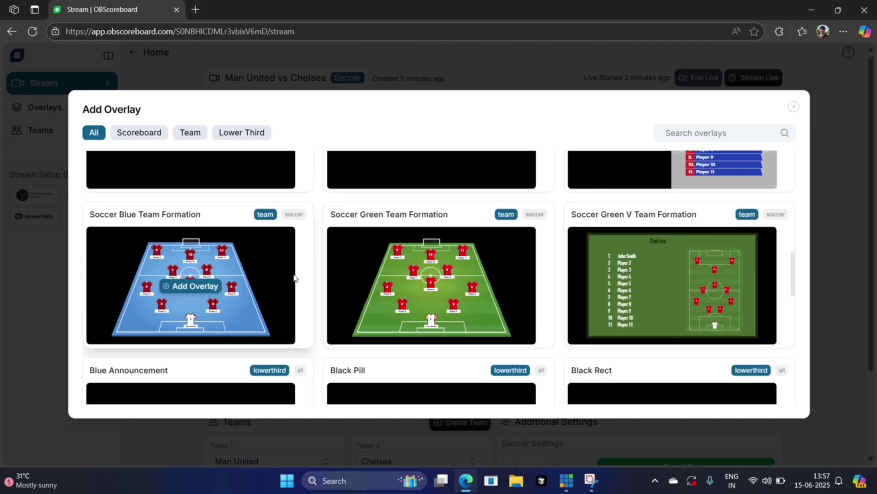
scroll(294, 276, "up", 2)
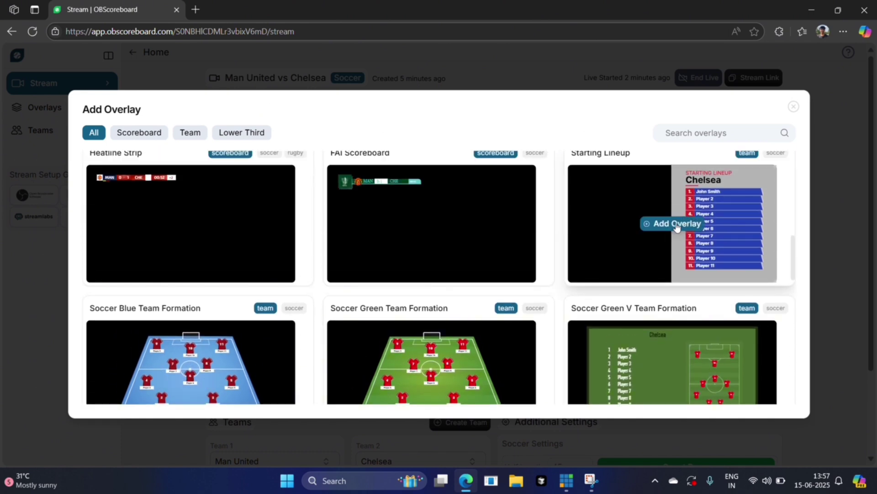
left_click(676, 225)
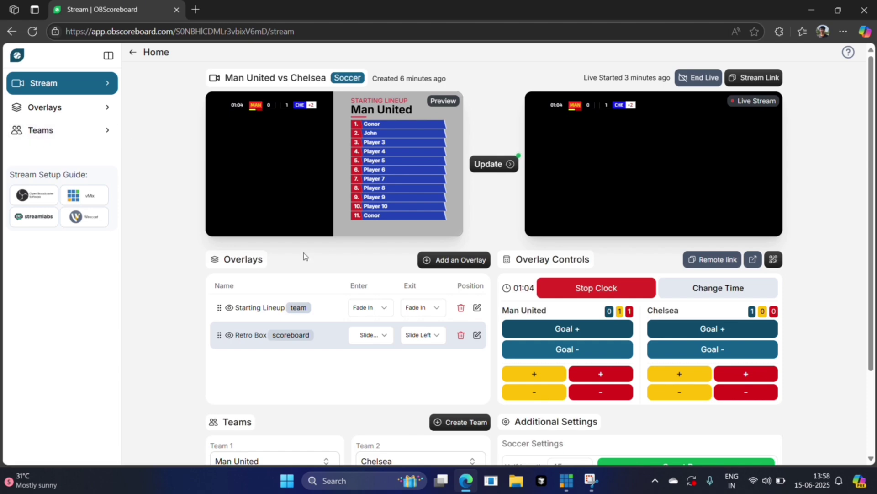
- Hide the Retro Box scoreboard, push the change live, and check vMix
left_click(229, 336)
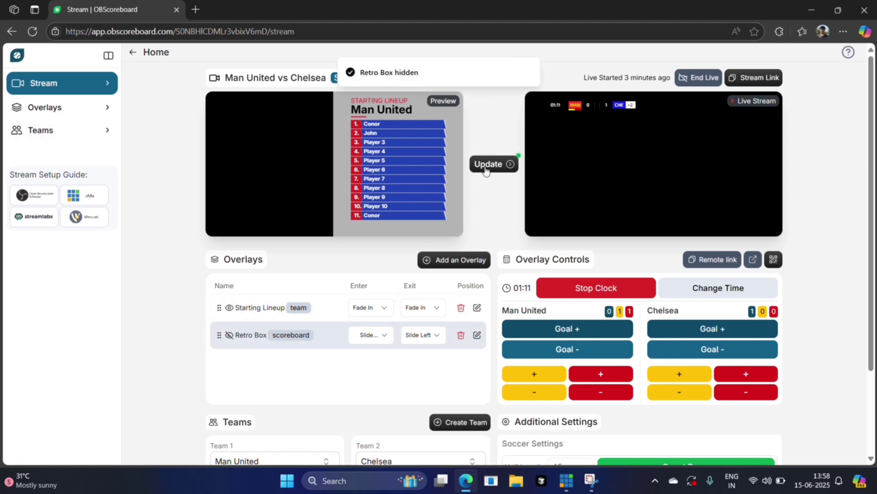
left_click(505, 165)
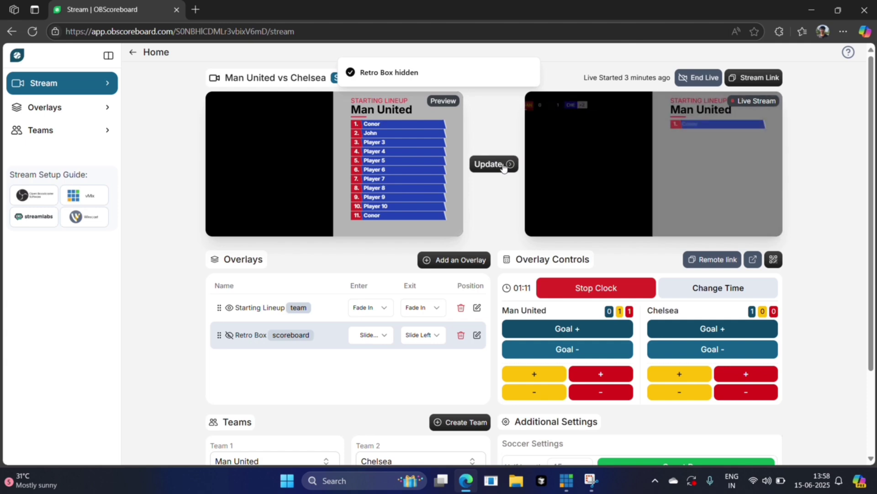
left_click(567, 480)
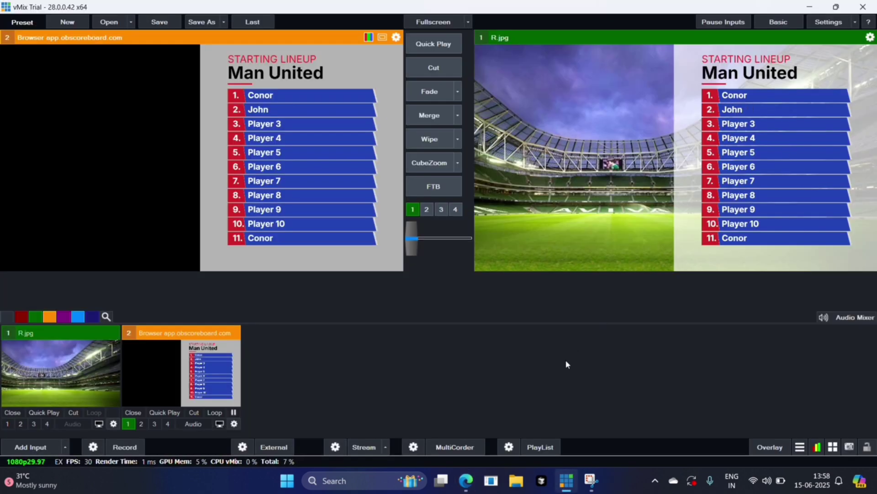
left_click(466, 480)
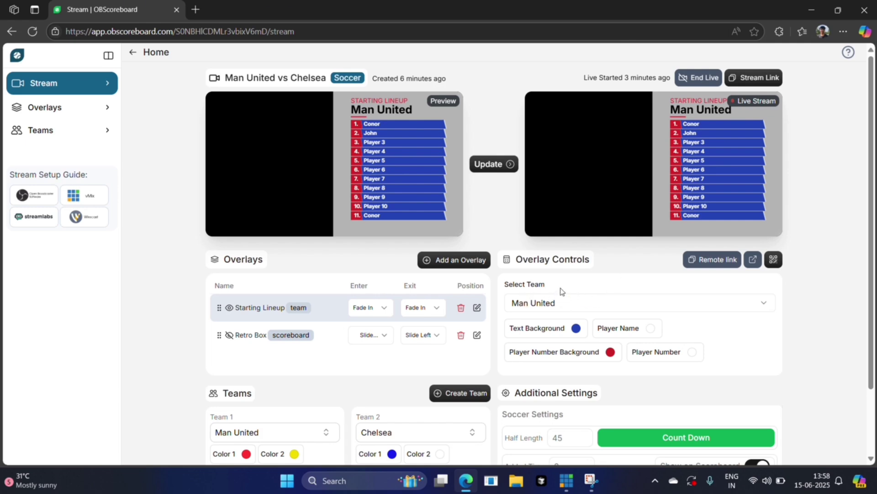
- Switch the lineup to Chelsea, push it live, and confirm it in vMix
left_click(539, 306)
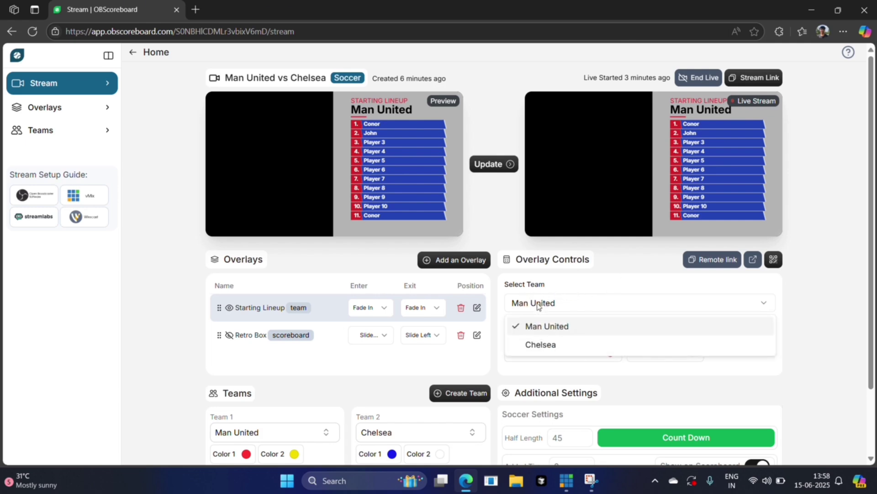
left_click(541, 346)
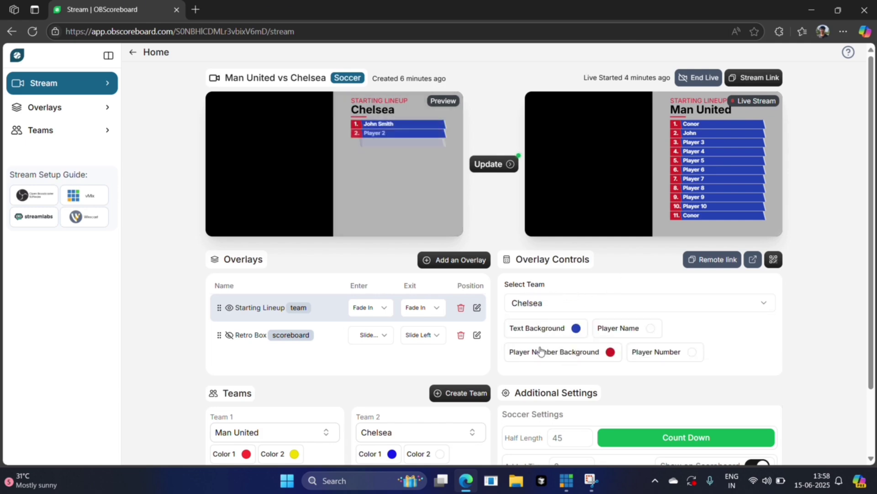
left_click(503, 165)
key("alt+Tab")
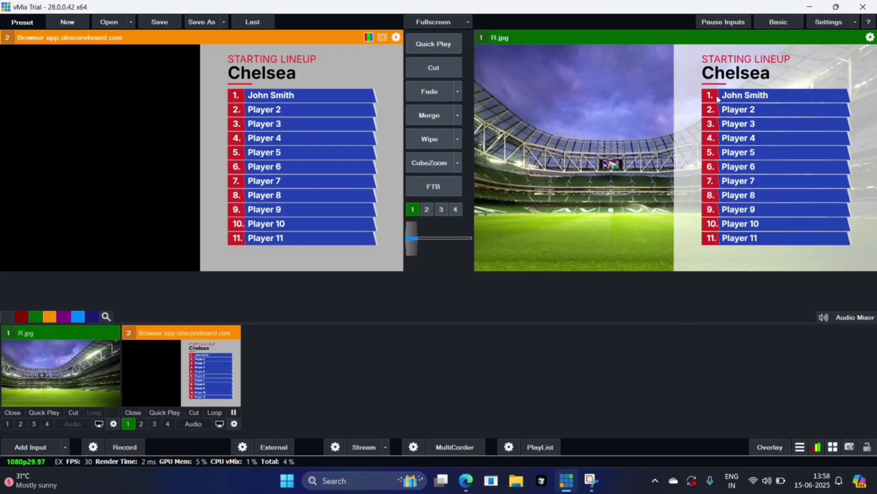
left_click(466, 486)
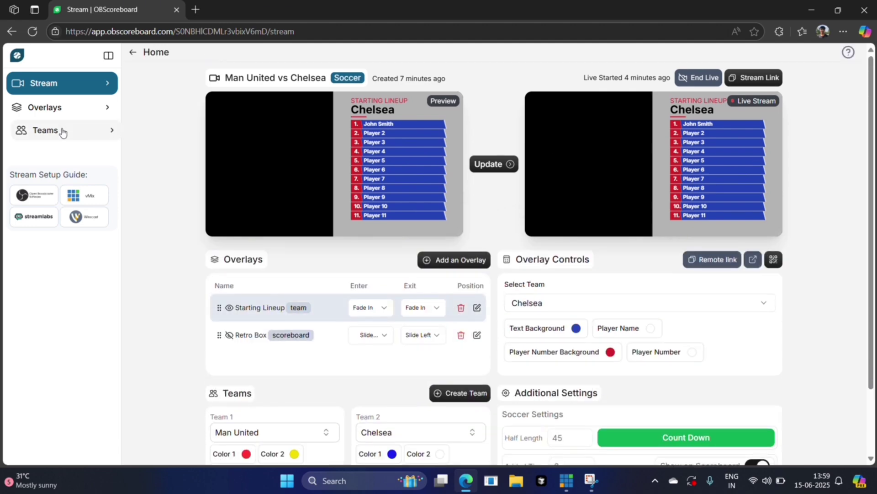
- Enter a new name for Chelsea's Player 3 in the Teams roster, save, and return to Stream
left_click(63, 131)
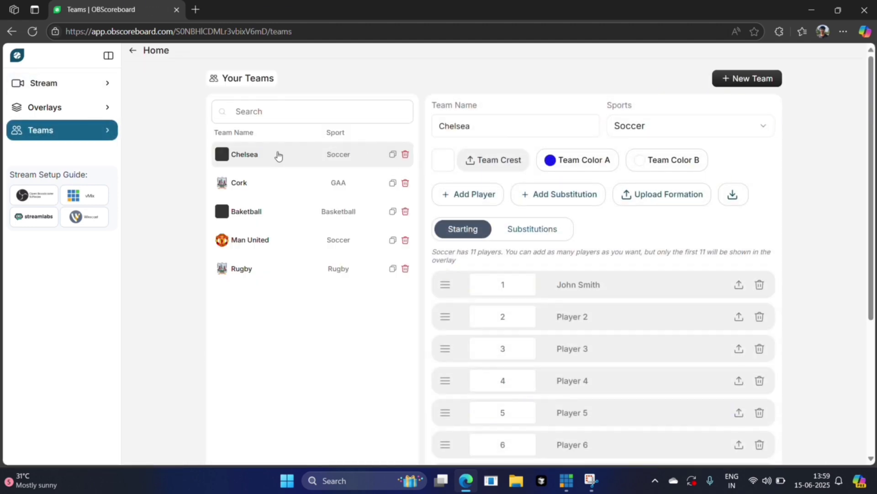
left_click(478, 348)
type("Jane ")
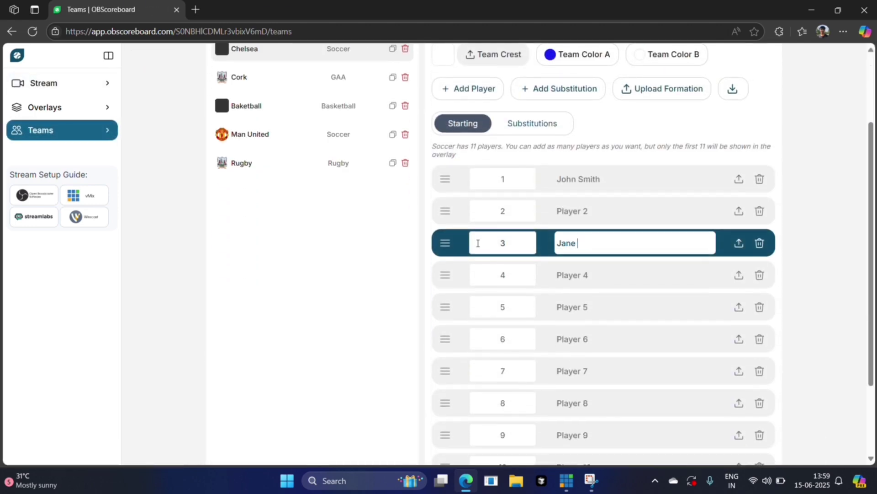
type("Smith")
scroll(526, 357, "down", 2)
left_click(445, 430)
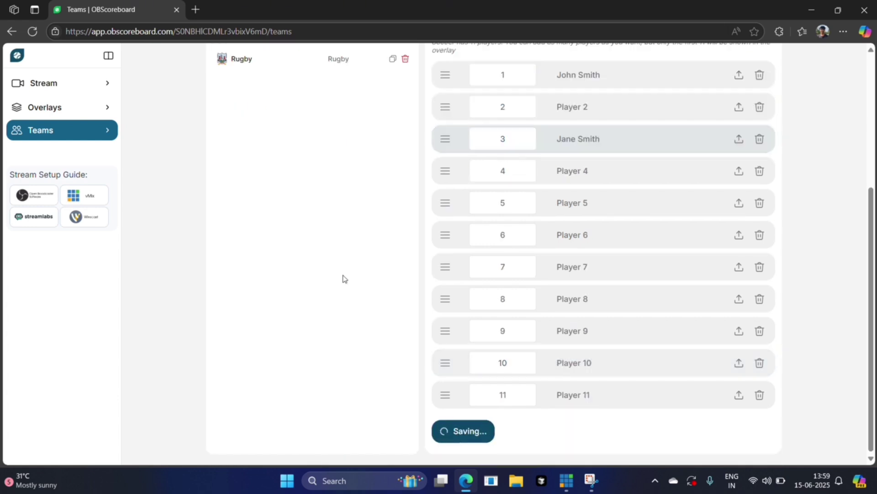
left_click(86, 88)
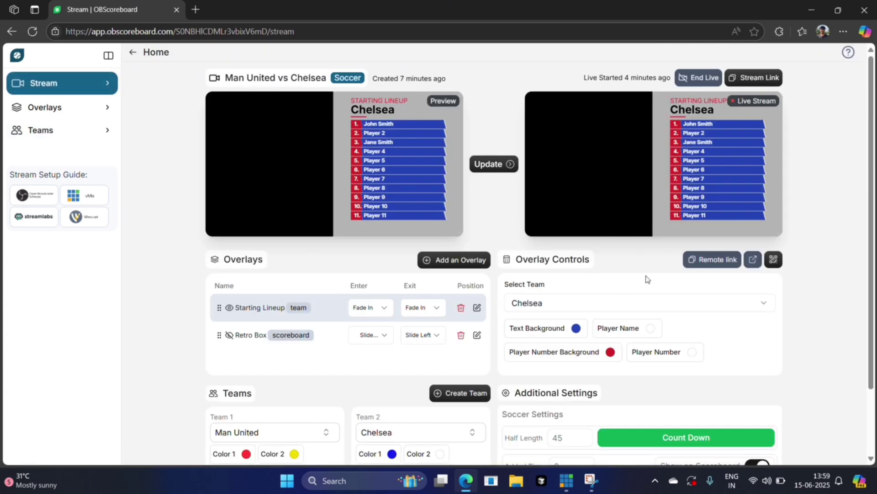
- Set the Player Number Background to green, update the stream, and check it in vMix
left_click(610, 352)
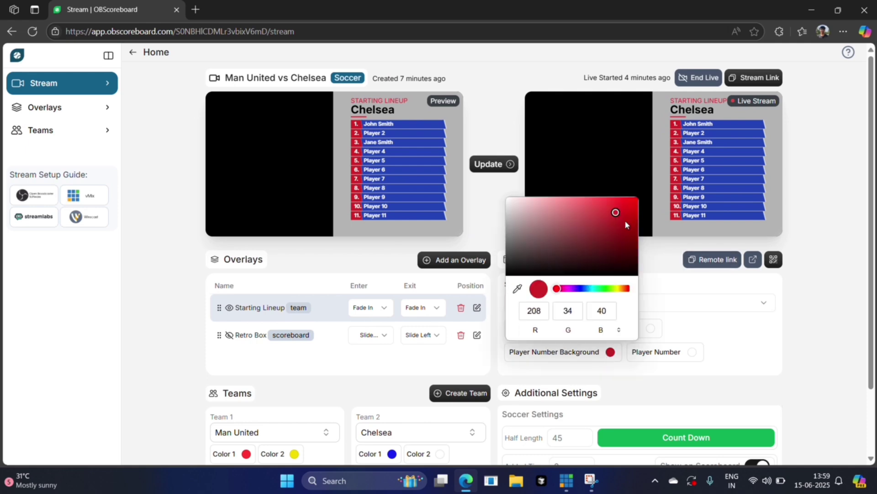
left_click(606, 289)
left_click(849, 255)
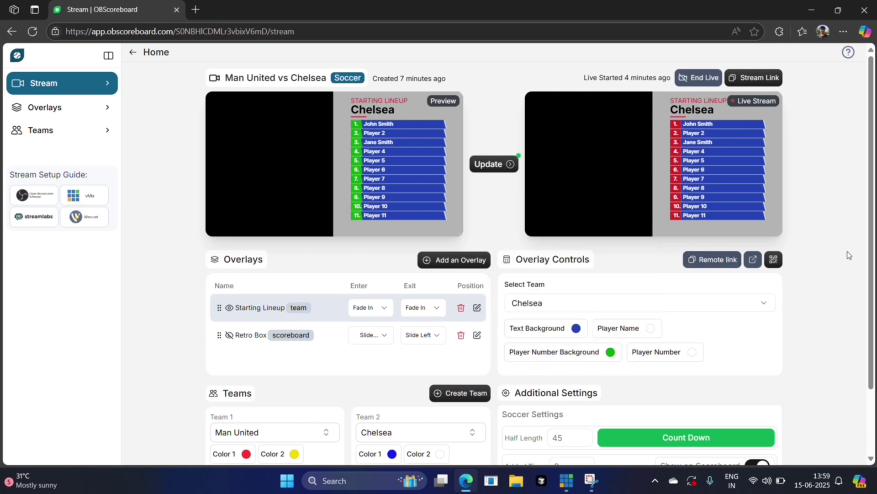
left_click(503, 165)
left_click(566, 481)
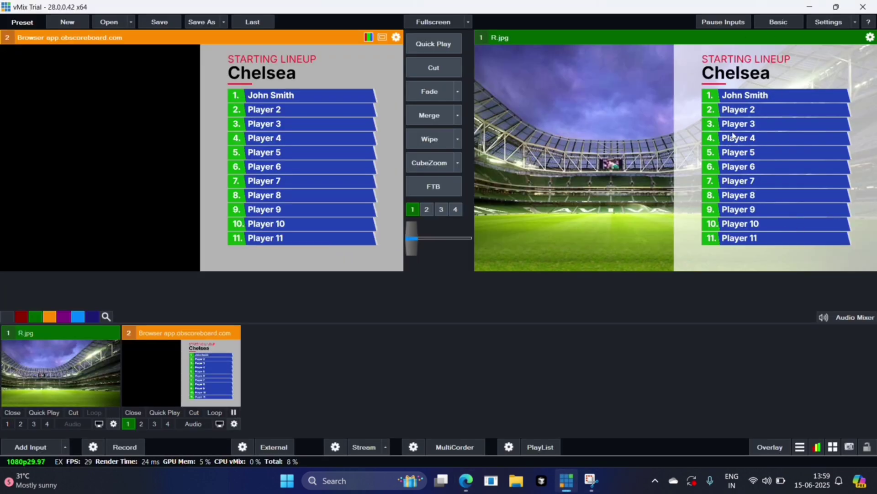
key("alt+Tab")
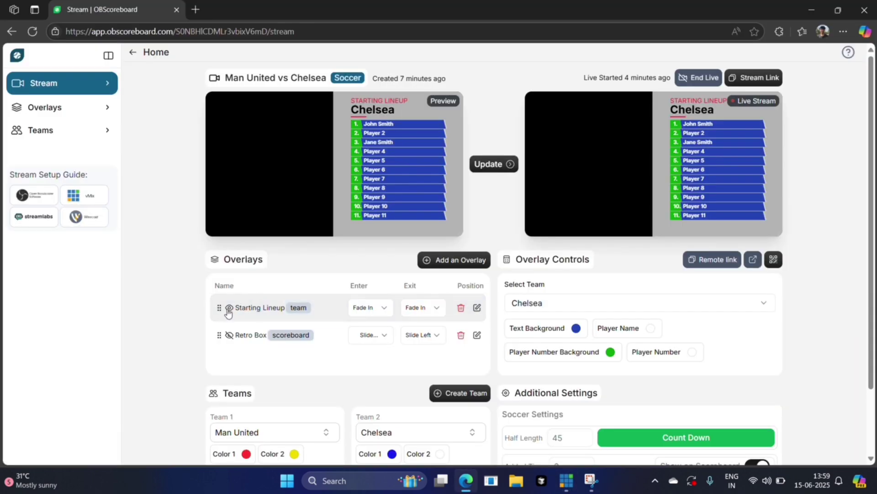
- Swap the Starting Lineup for the Retro Box scoreboard on air and verify in vMix
left_click(228, 308)
left_click(499, 165)
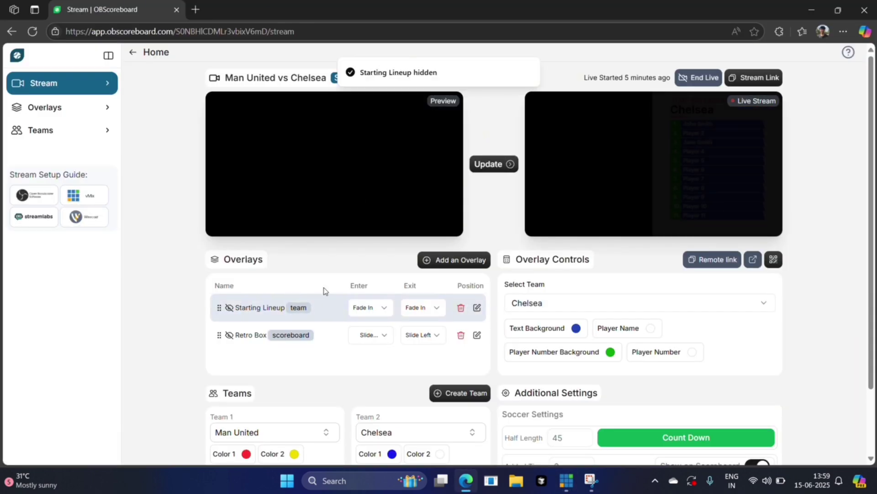
left_click(230, 335)
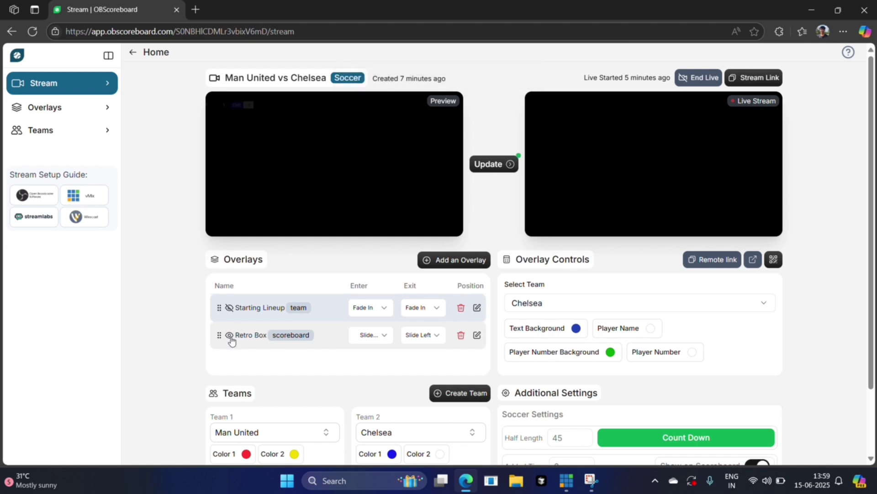
left_click(501, 166)
left_click(567, 480)
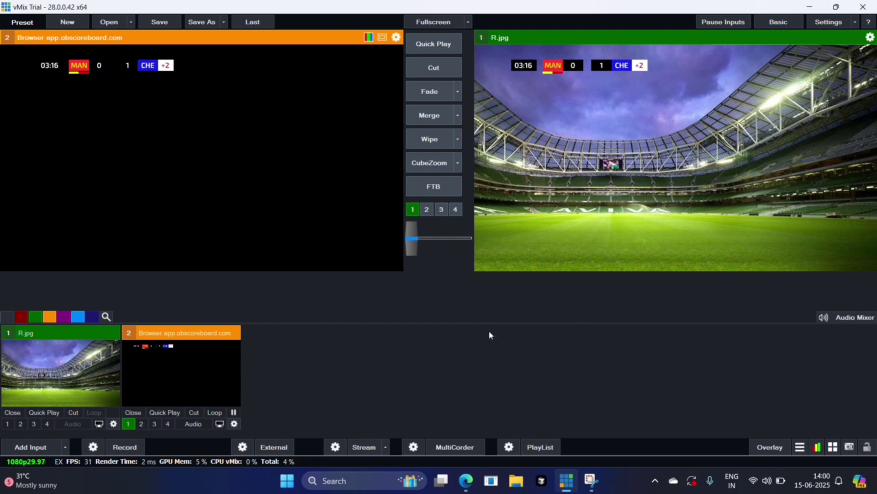
left_click(465, 480)
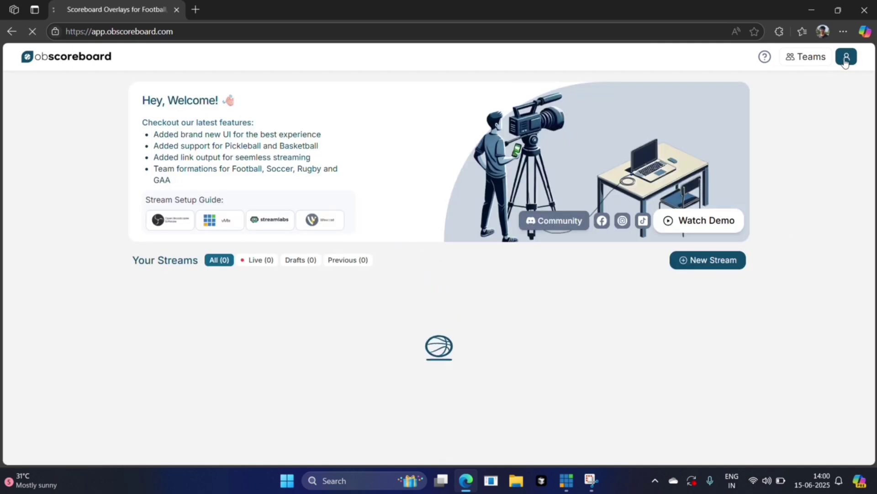
- Open the profile's account page and briefly click into the Feedback box
left_click(846, 59)
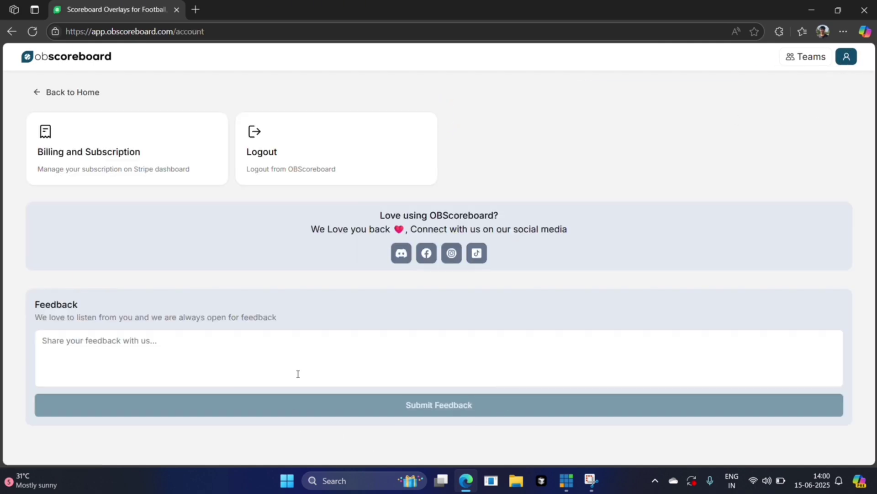
left_click(106, 342)
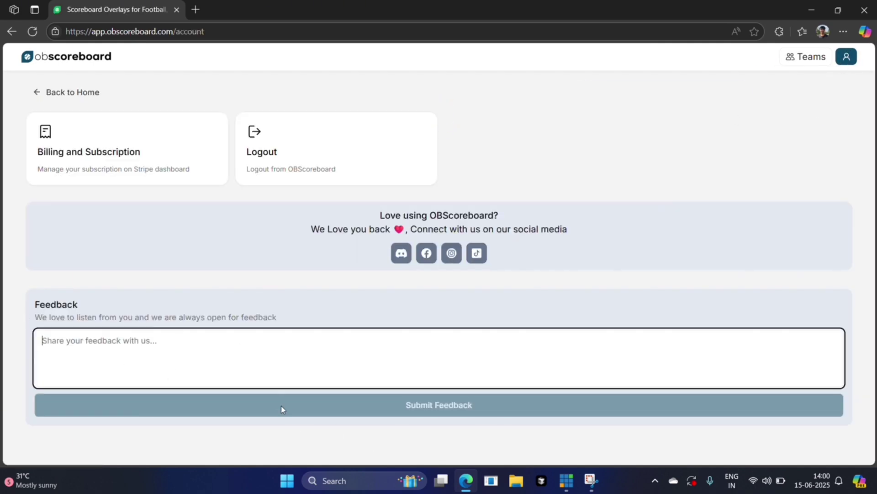
left_click(329, 304)
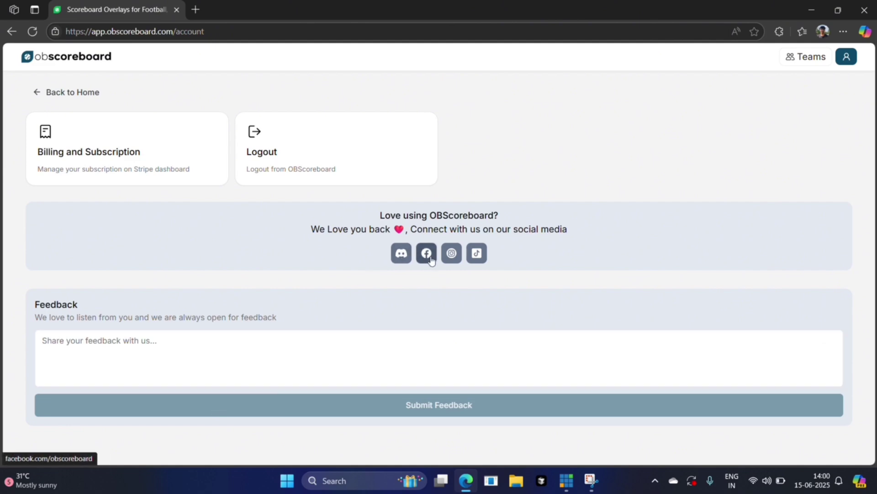